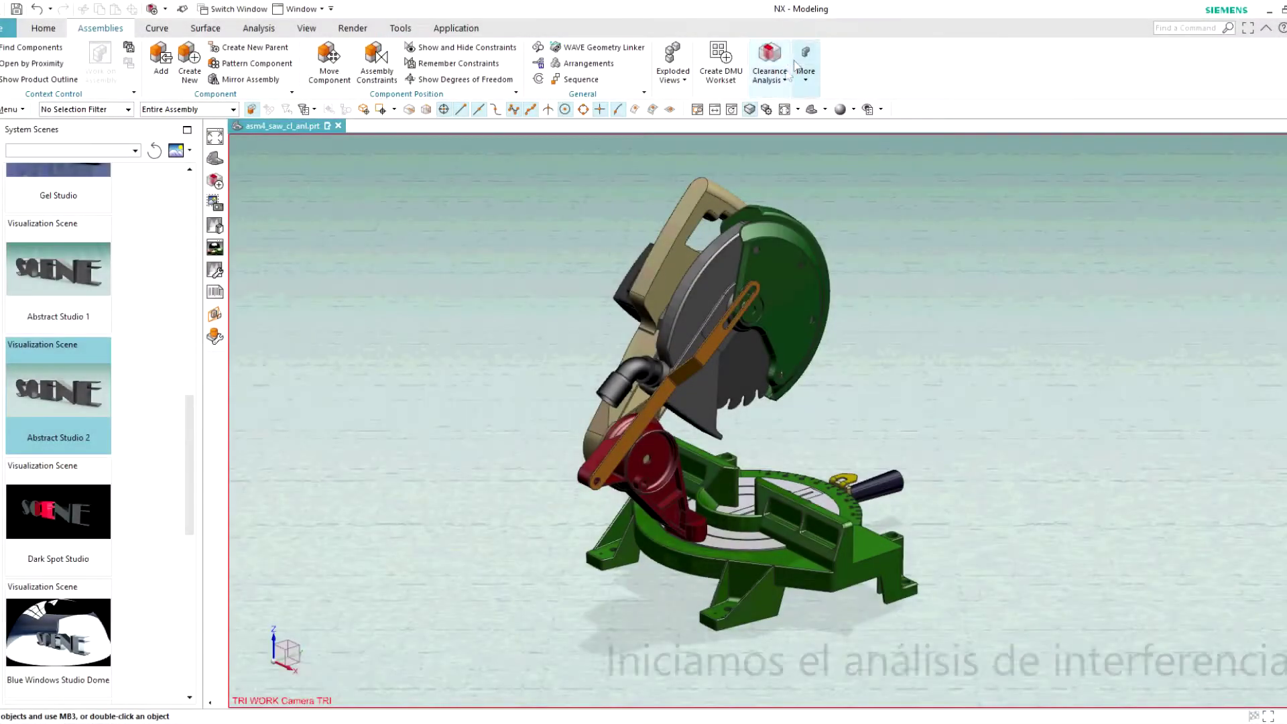
Start a new Clearance Analysis on the miter saw assembly from the Assemblies tab.
left_click(781, 82)
left_click(771, 130)
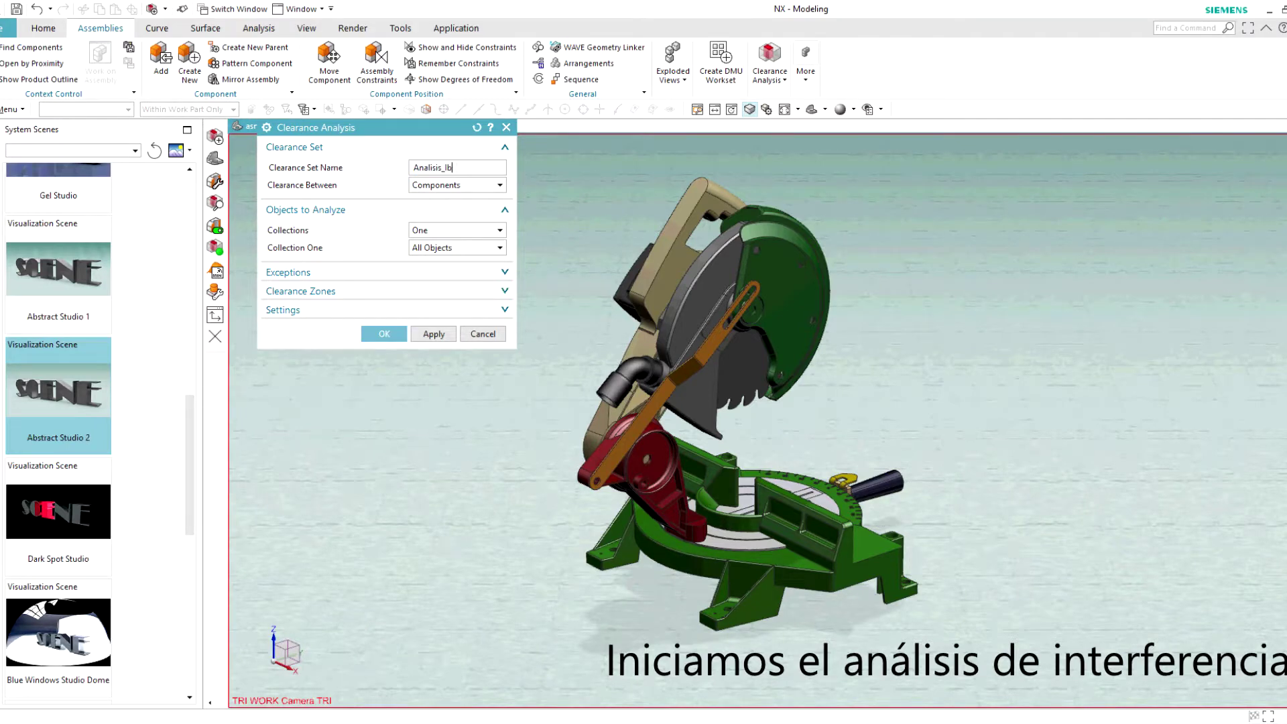
Name the set Analisis_Interferencia and add a 6 mm Around Objects zone, Analisis_Cuchilla, on the blade.
type("terferencia")
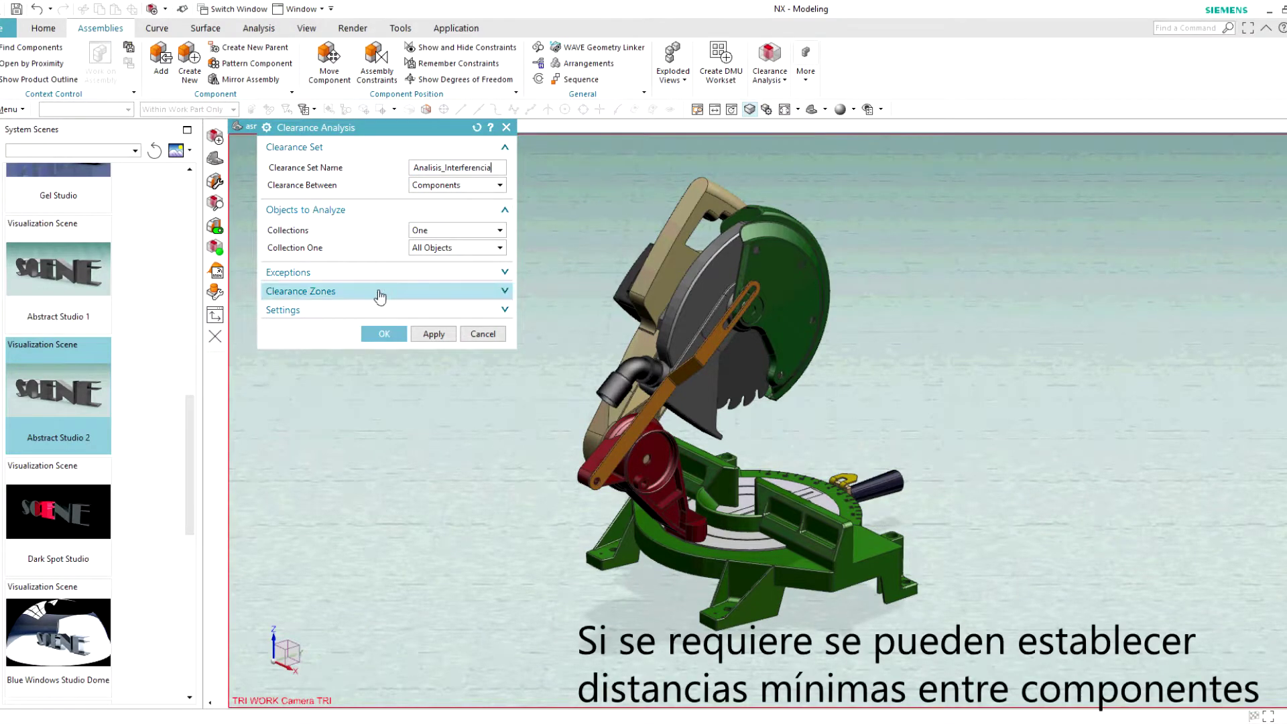
left_click(378, 293)
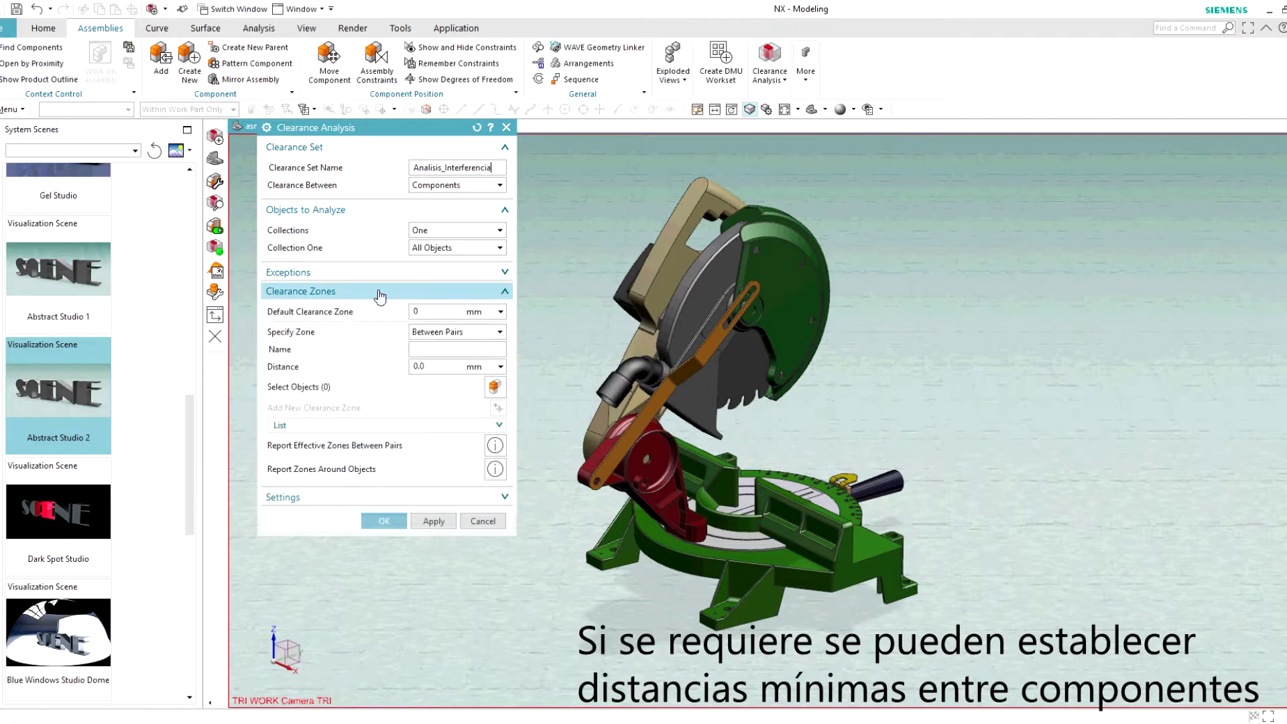
left_click(444, 332)
type("Analisis_Cuchilla")
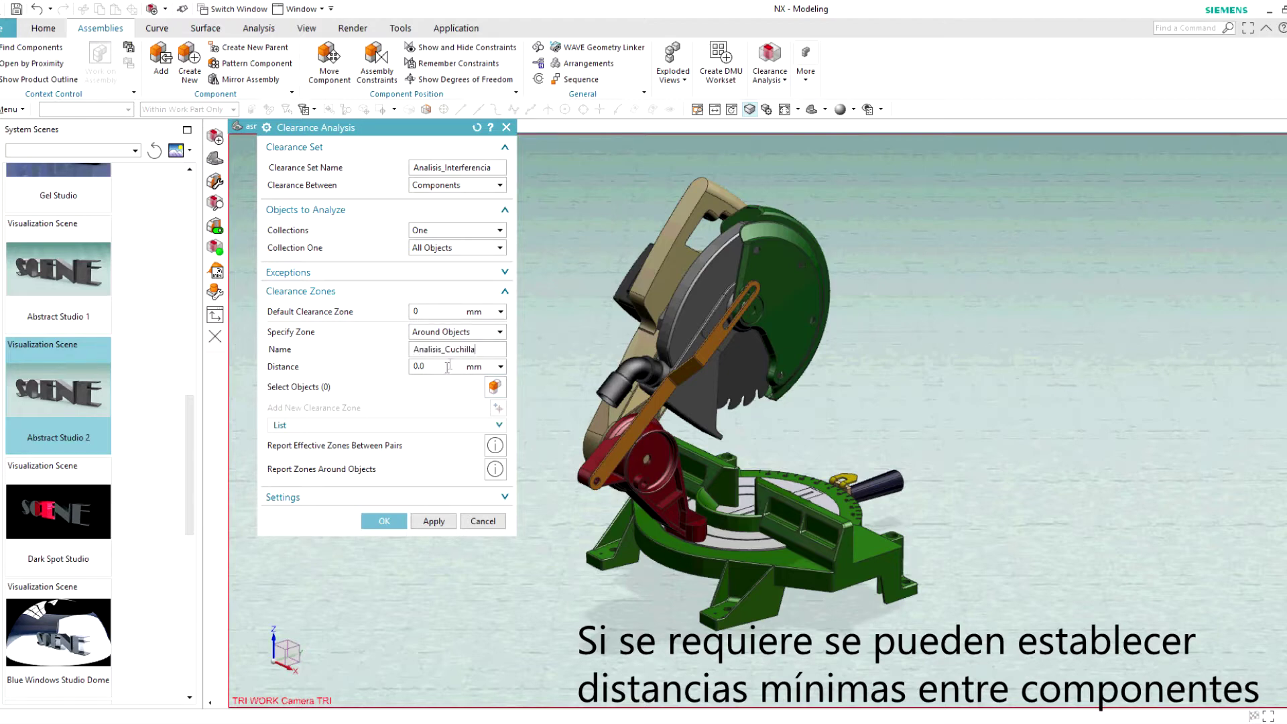
left_click(305, 387)
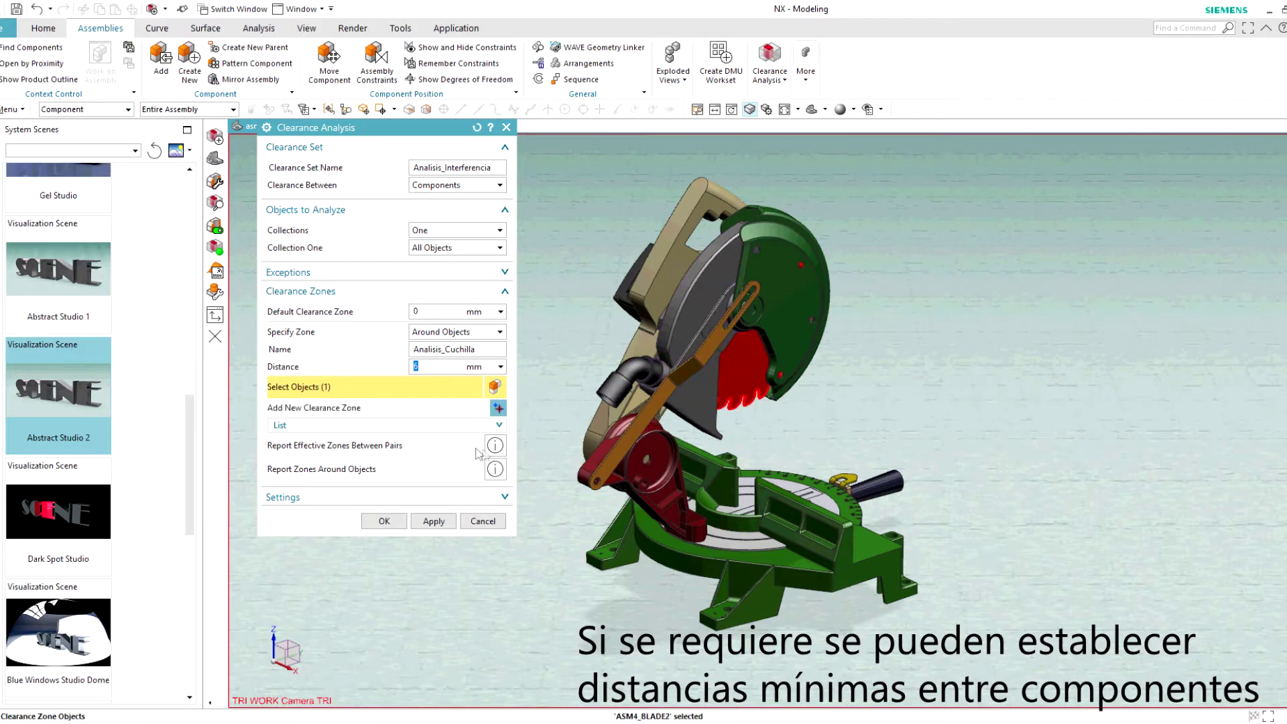
left_click(499, 424)
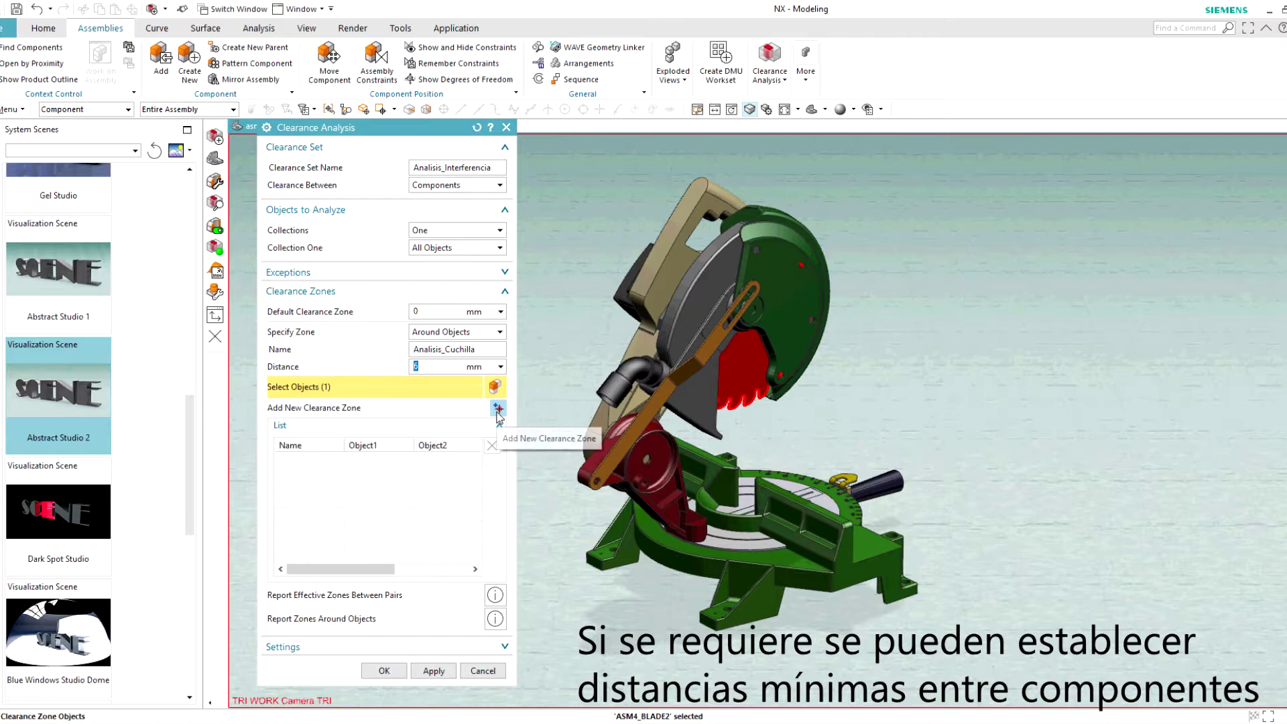
left_click(497, 410)
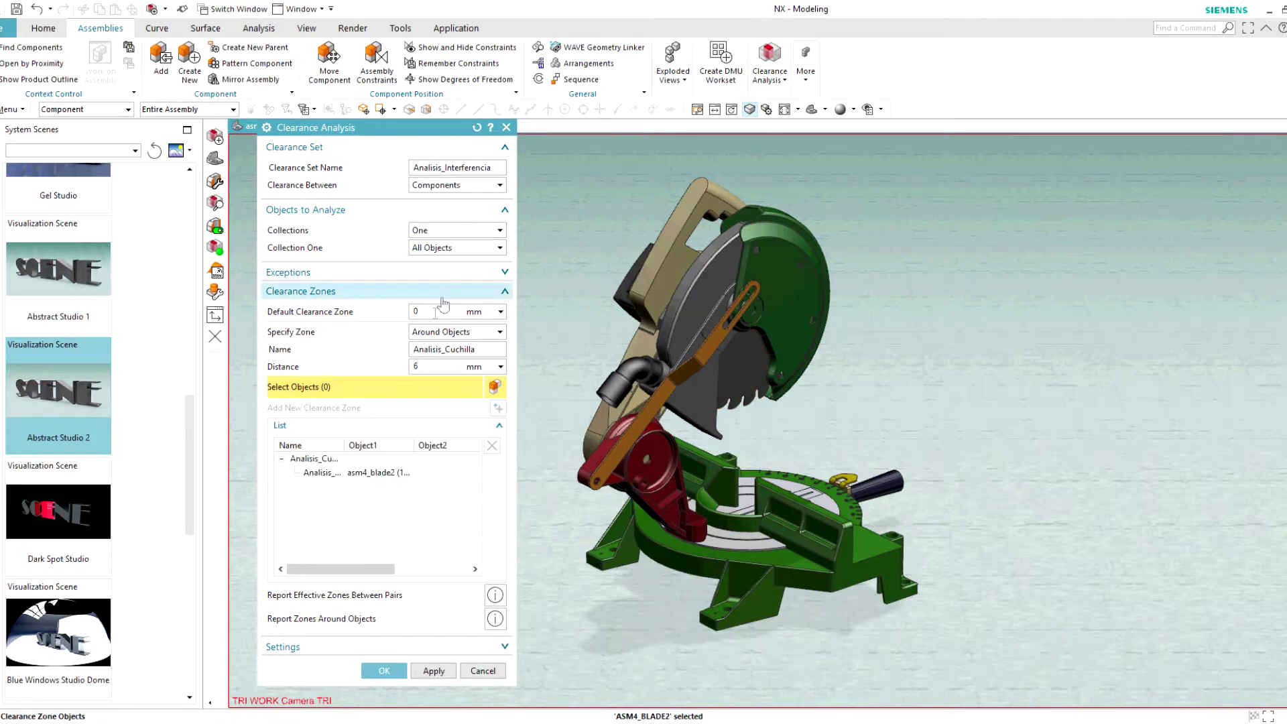
left_click(445, 273)
Add an Exclude pair of the saw blade and upper arm, then run the analysis.
left_click(489, 406)
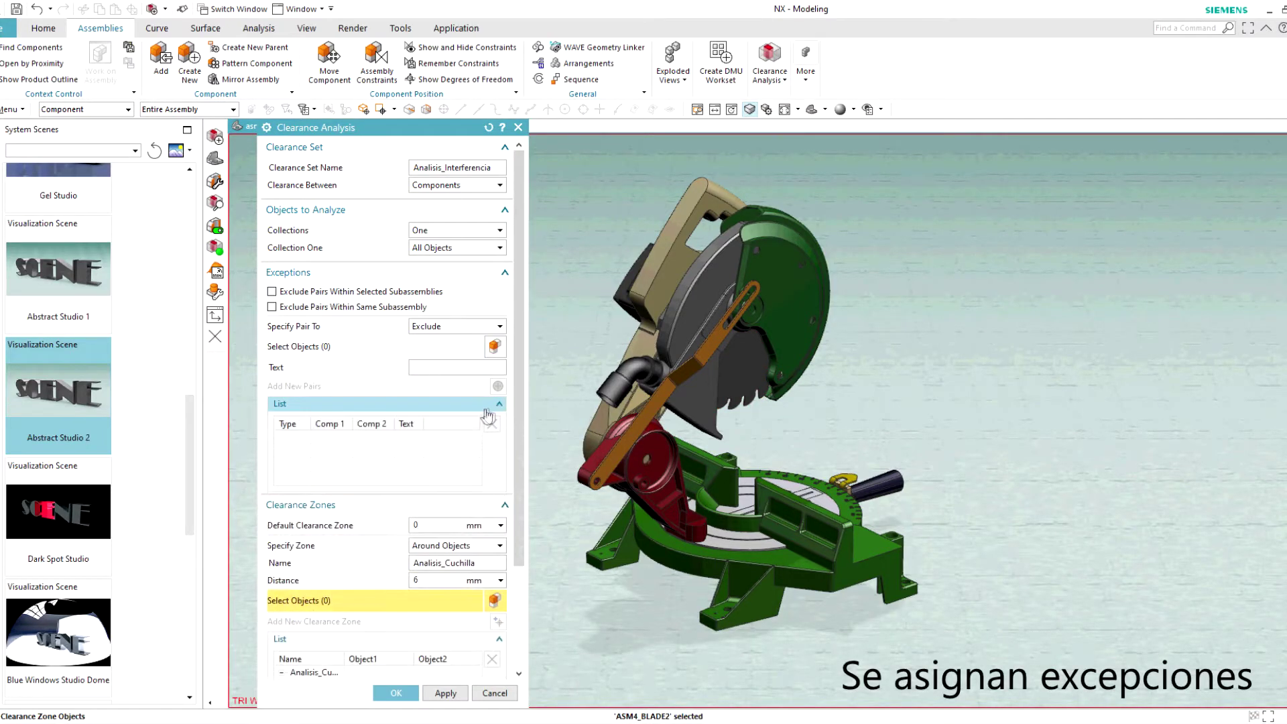
left_click(444, 332)
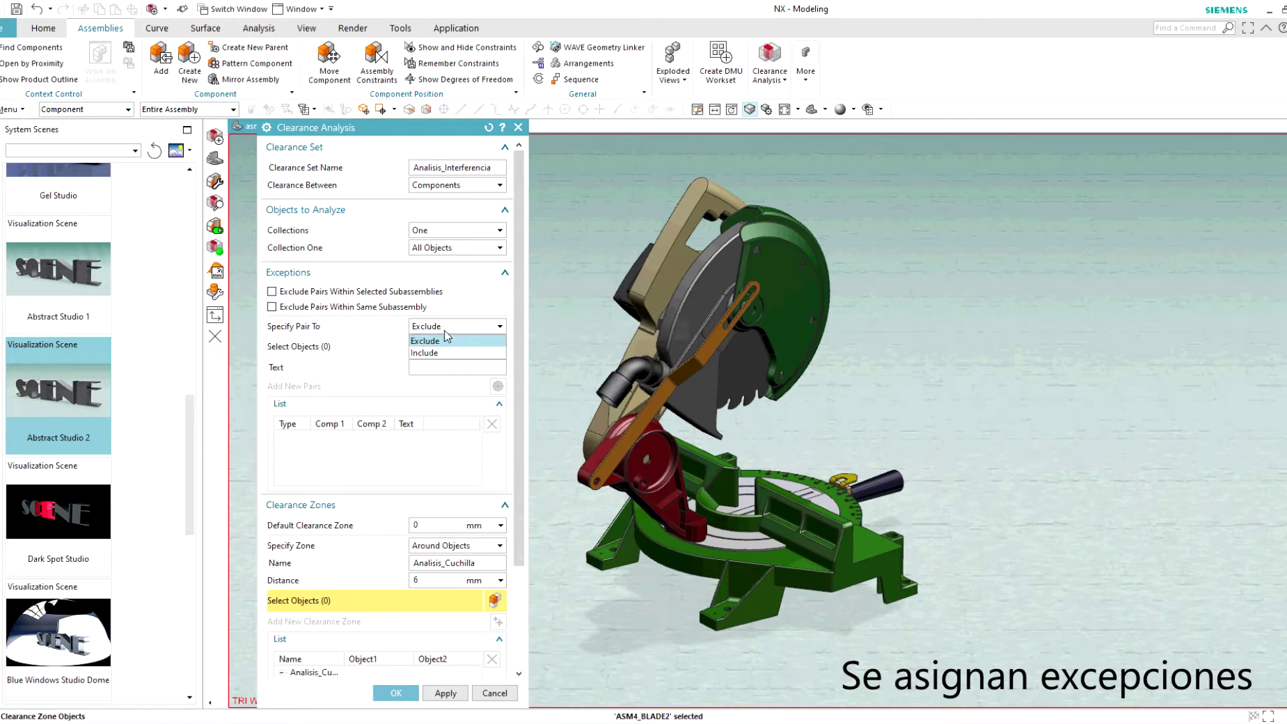
left_click(424, 354)
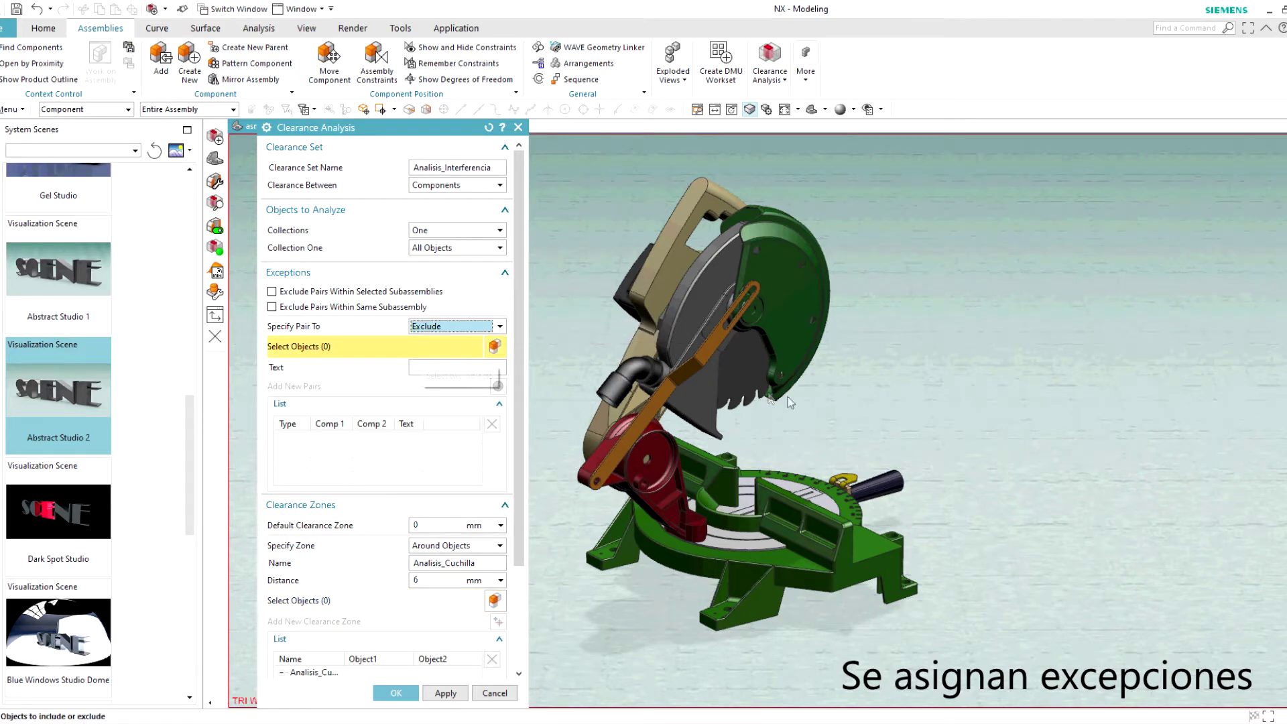
left_click(757, 389)
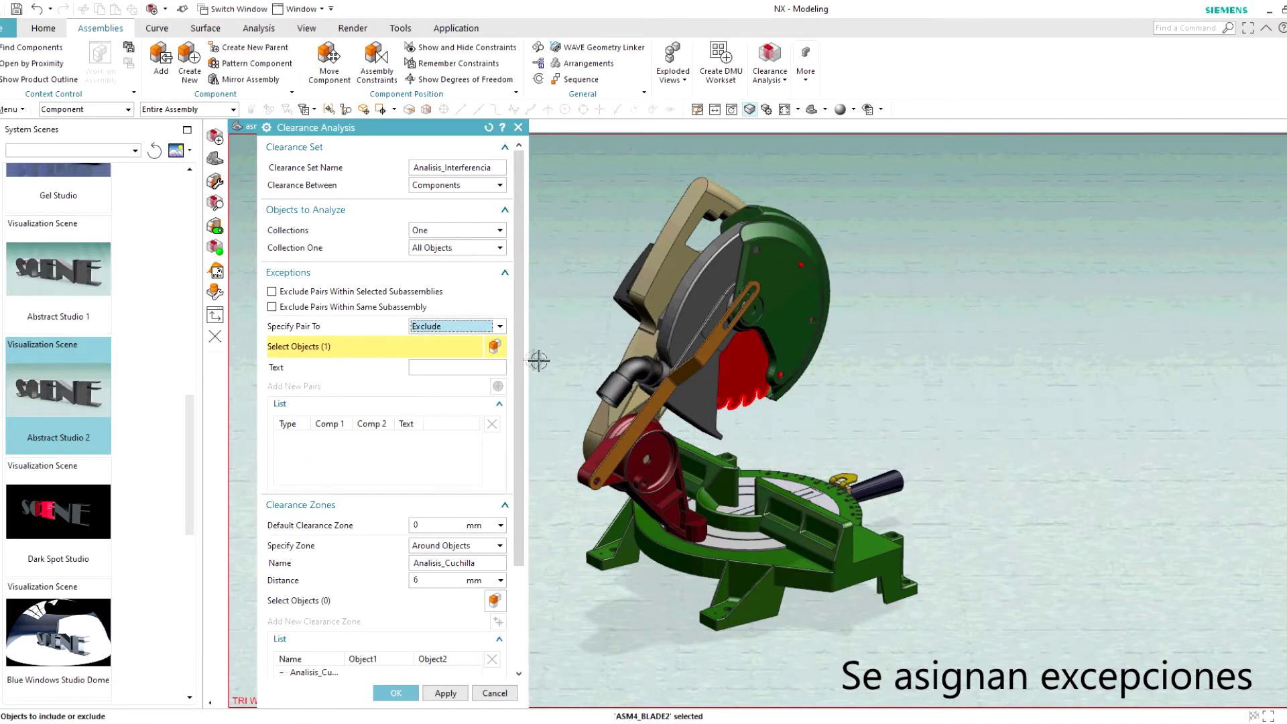
left_click(640, 347)
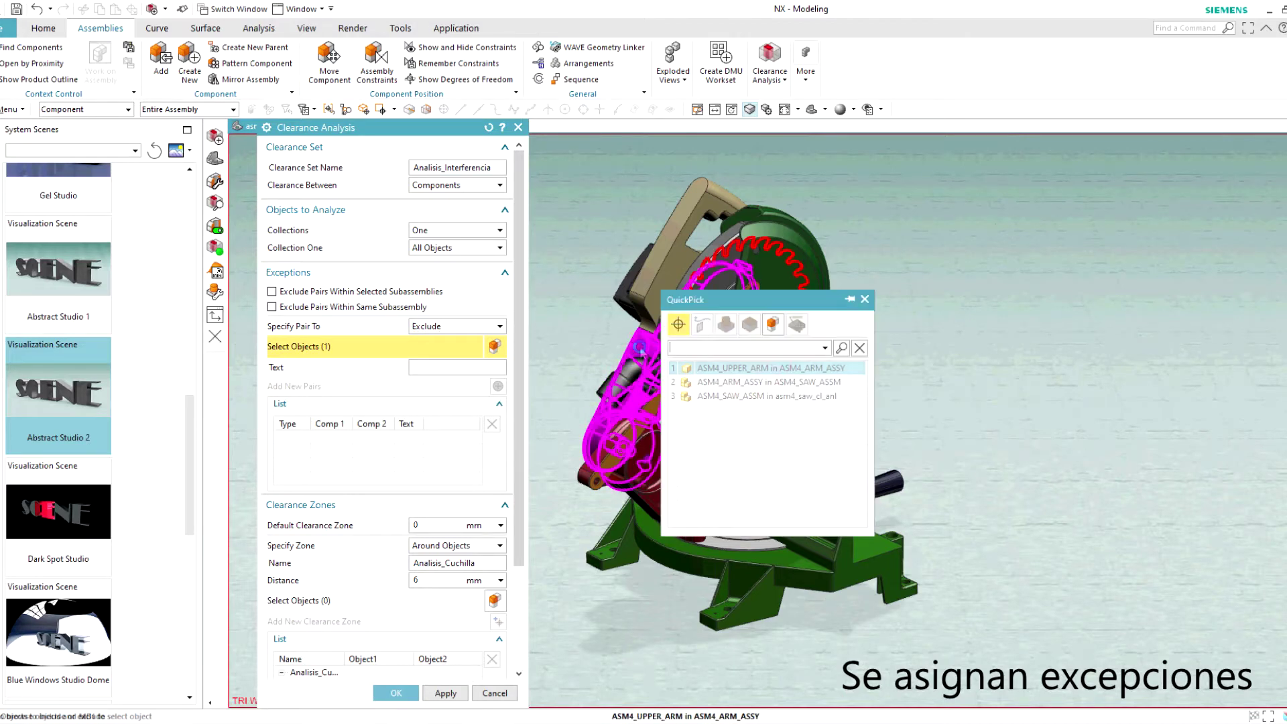
left_click(742, 370)
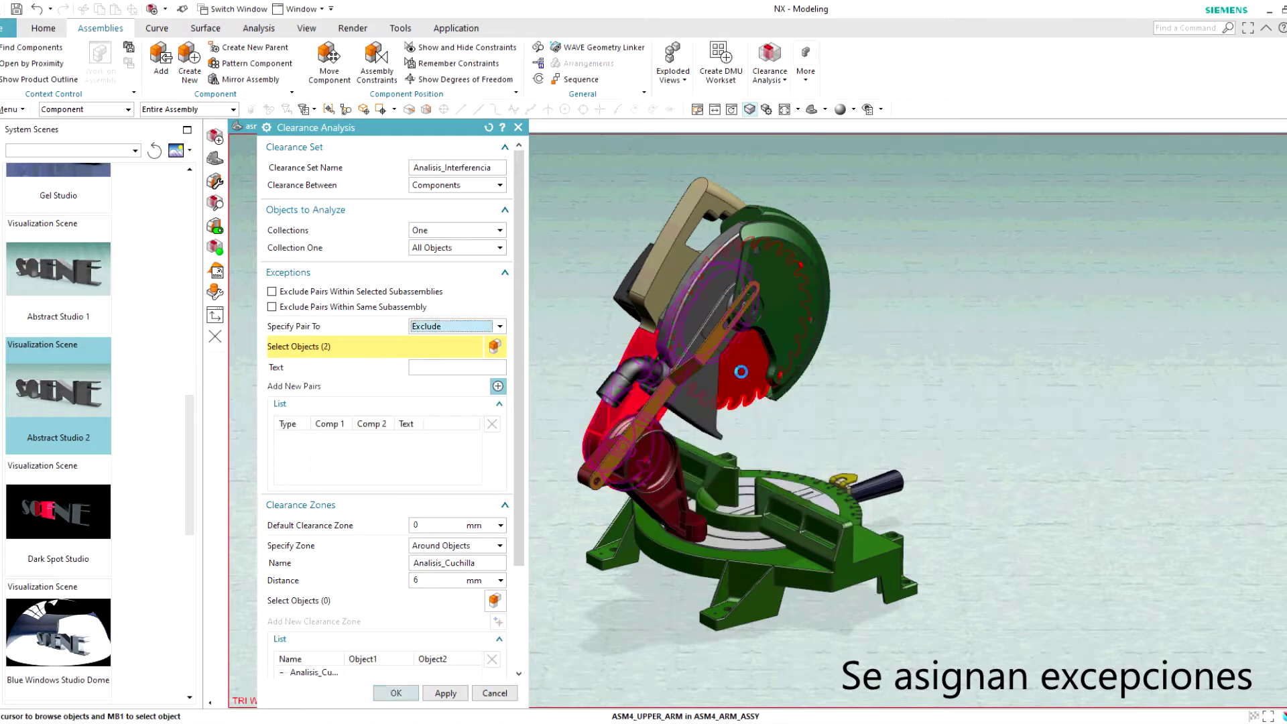
mouse_move(848, 424)
middle_mouse_down()
mouse_move(697, 425)
mouse_move(683, 440)
mouse_move(694, 456)
middle_mouse_up()
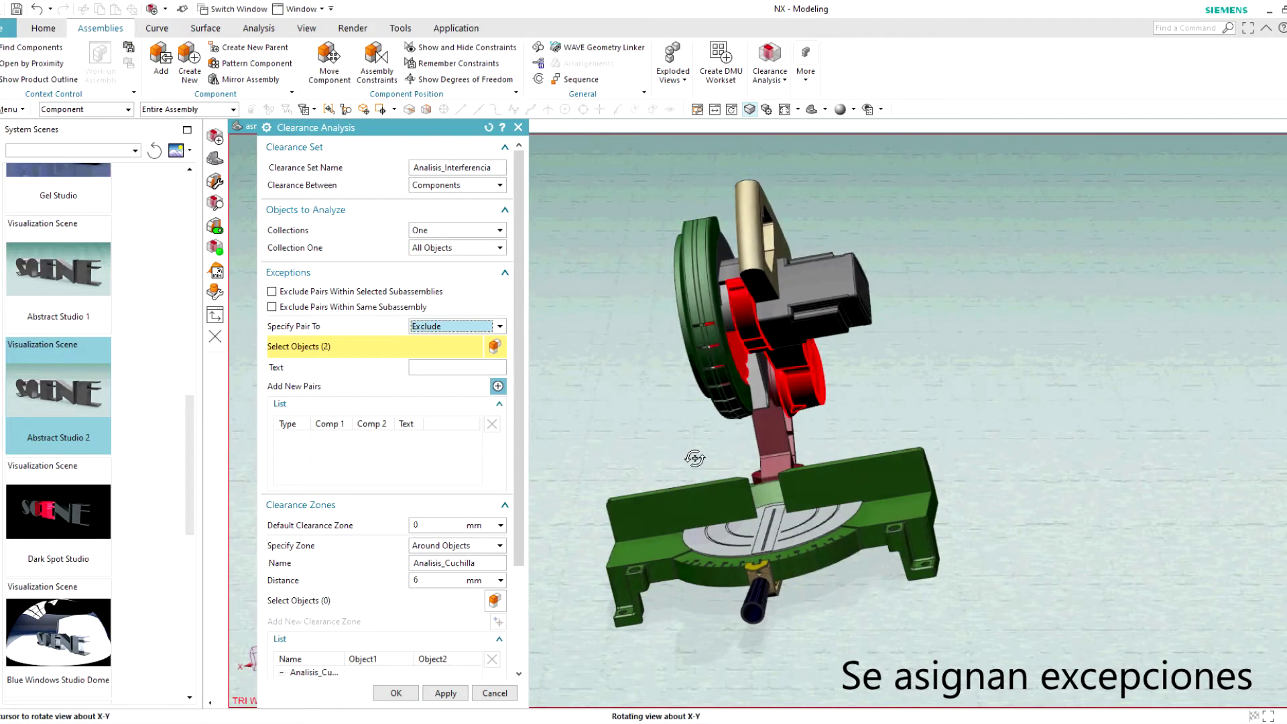
left_click(503, 389)
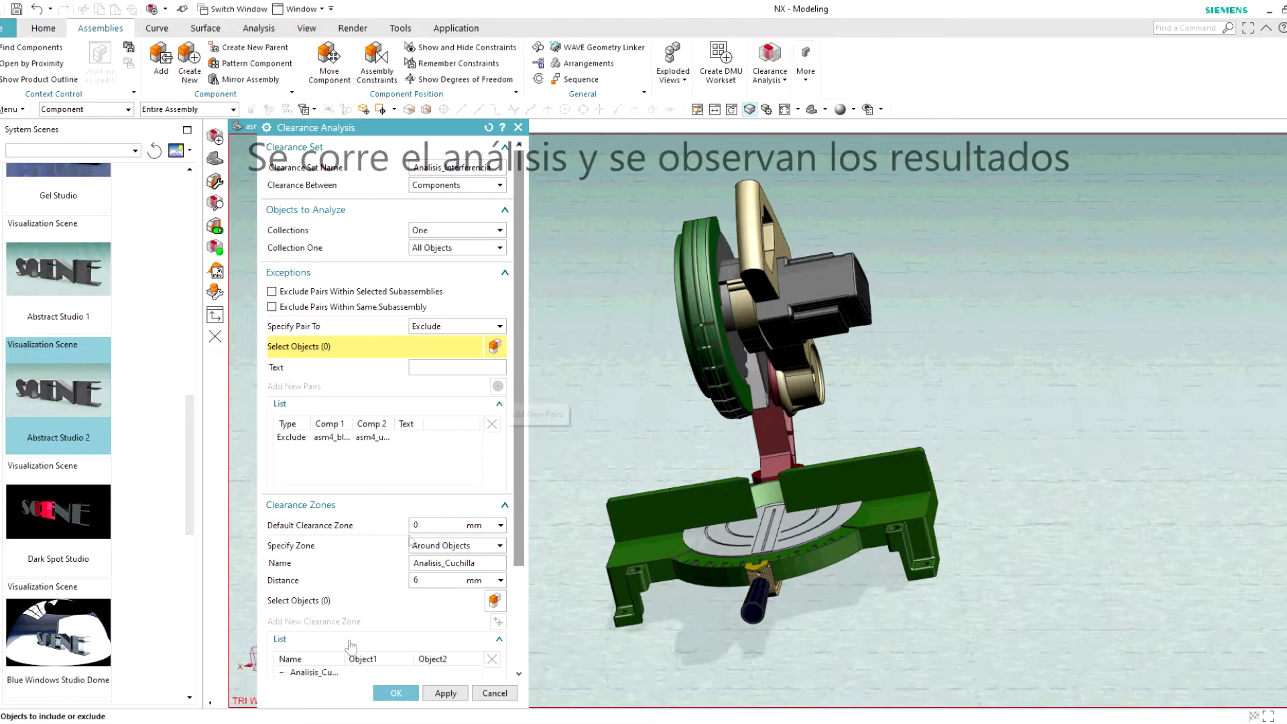
left_click(396, 694)
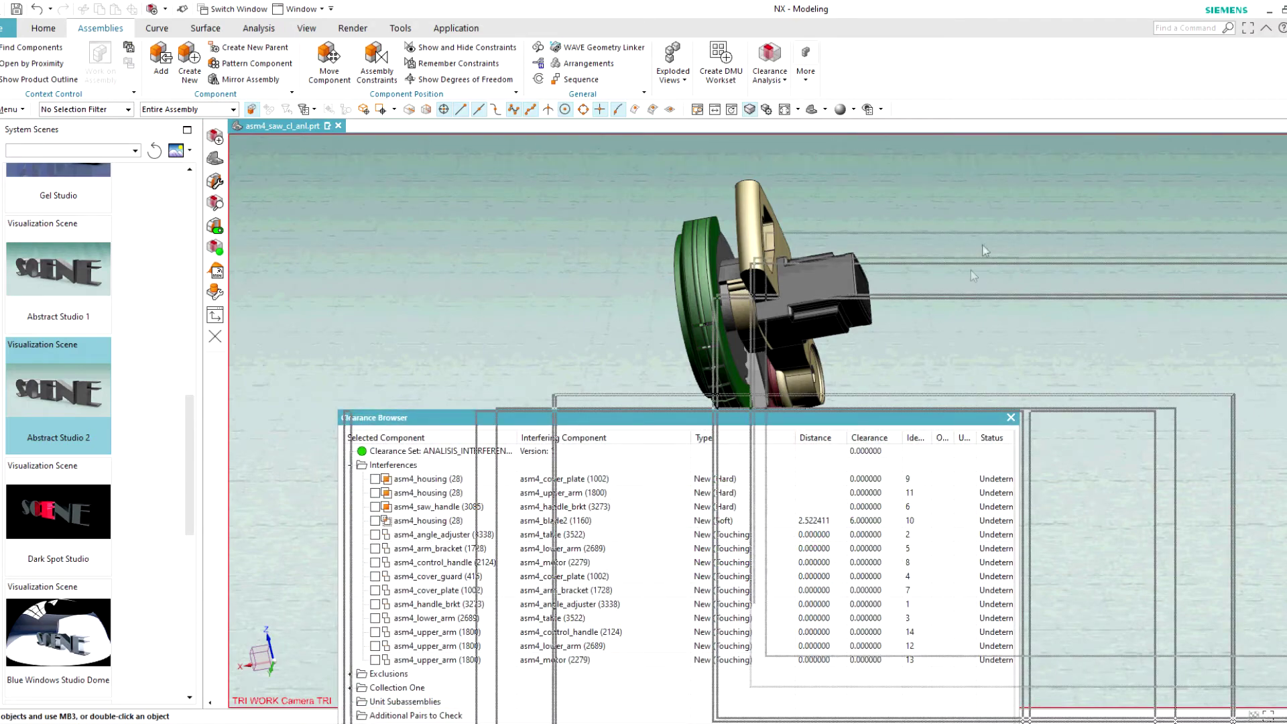
Review the 14 version-1 results and preview the excluded blade and upper arm pair alone.
left_click_drag(1069, 198, 1116, 207)
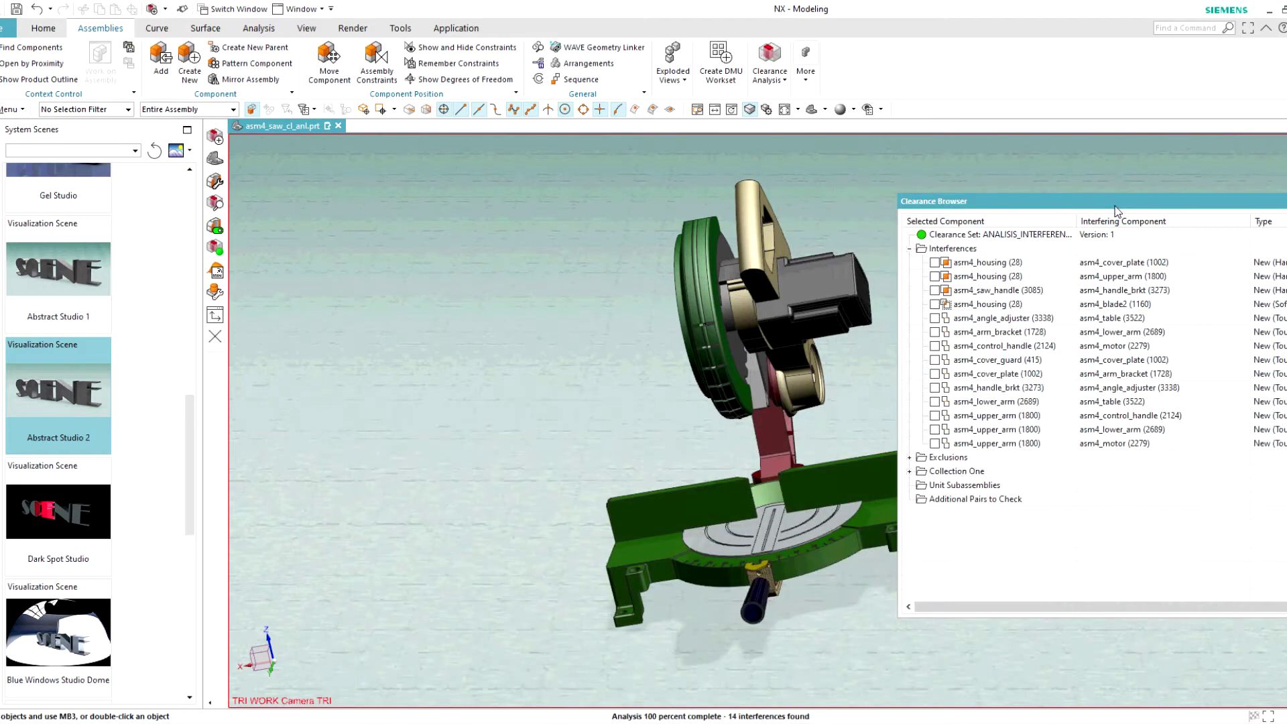
mouse_move(615, 345)
middle_mouse_down()
mouse_move(428, 355)
mouse_move(440, 352)
middle_mouse_up()
left_click_drag(1150, 205, 1051, 193)
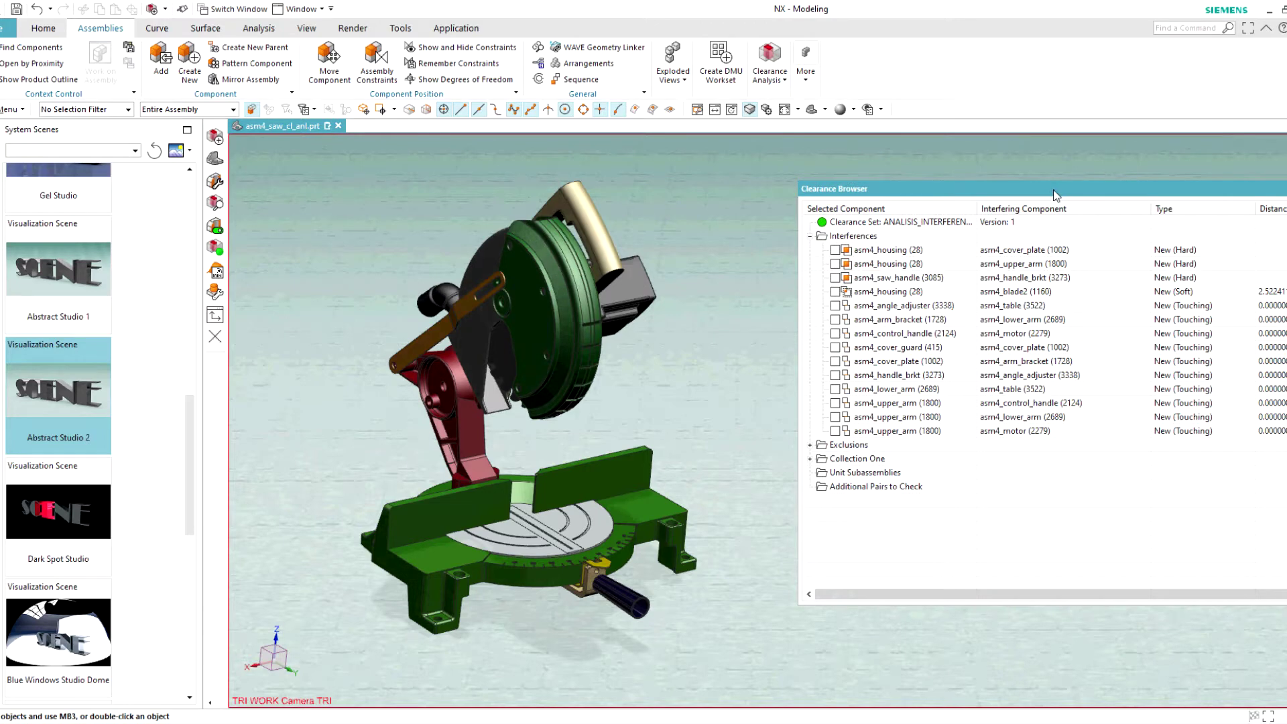
left_click(809, 445)
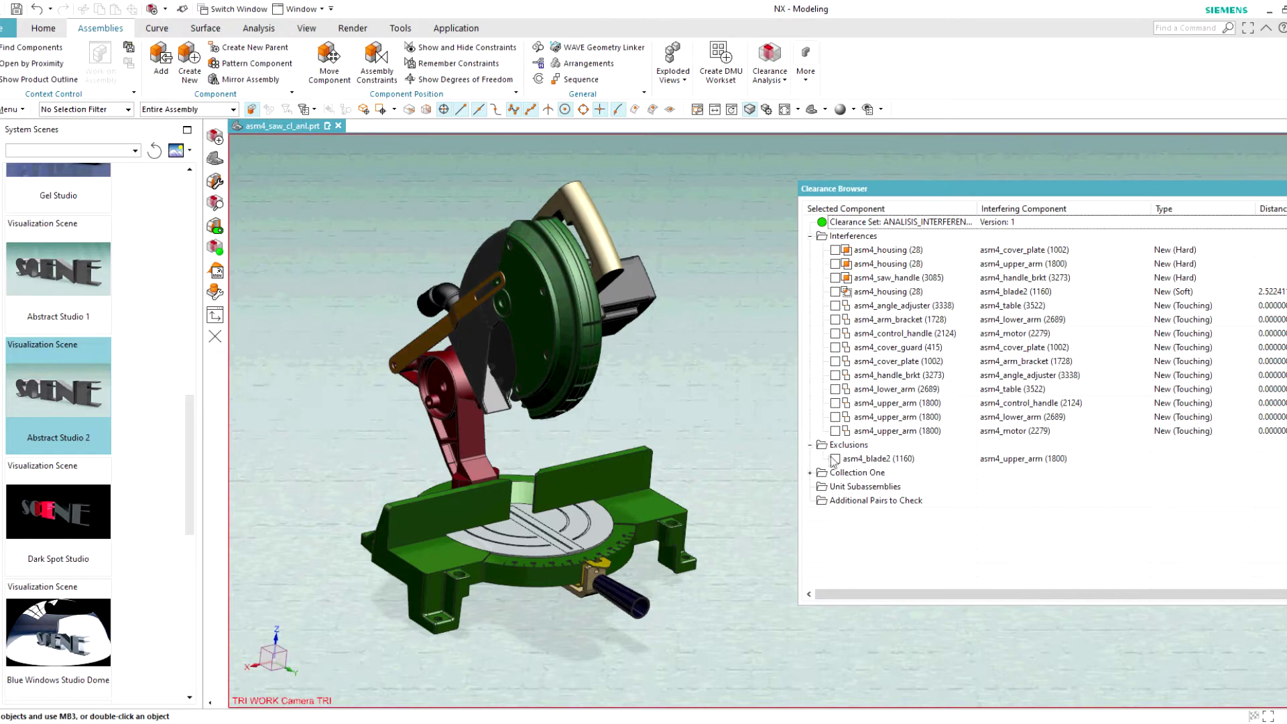
left_click(835, 459)
mouse_move(619, 412)
middle_mouse_down()
mouse_move(474, 459)
mouse_move(560, 443)
middle_mouse_up()
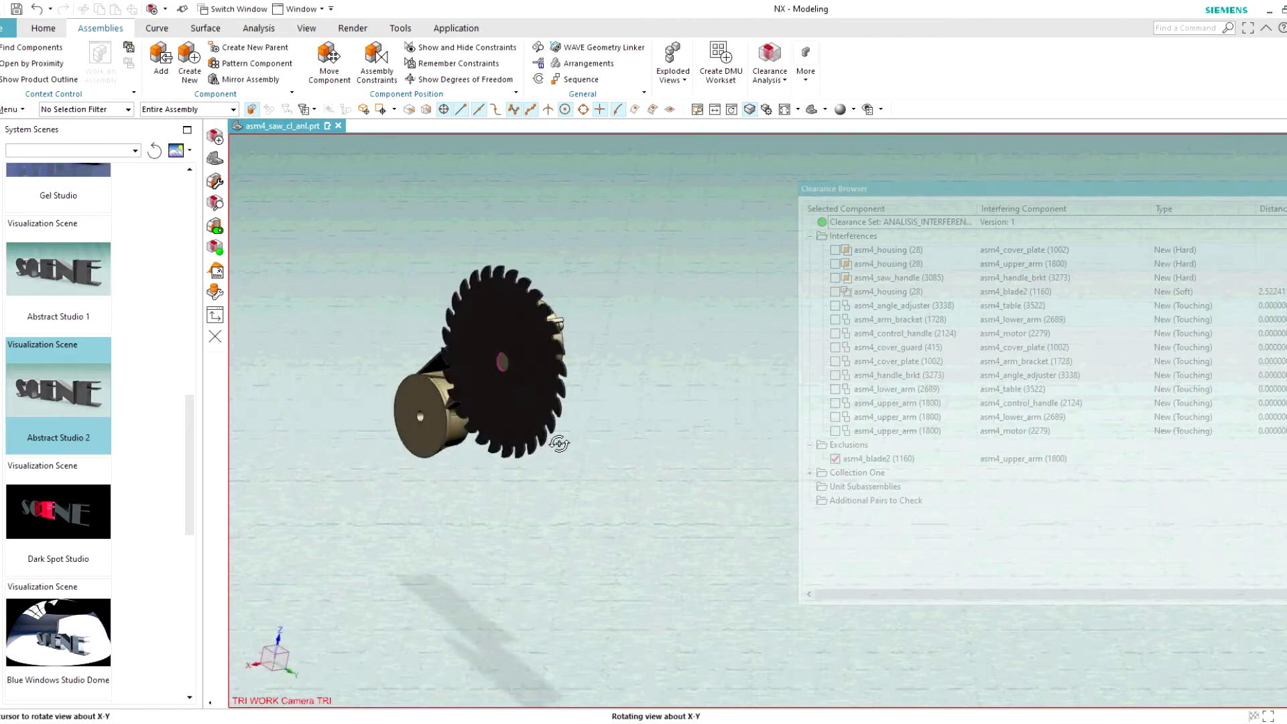
left_click(834, 458)
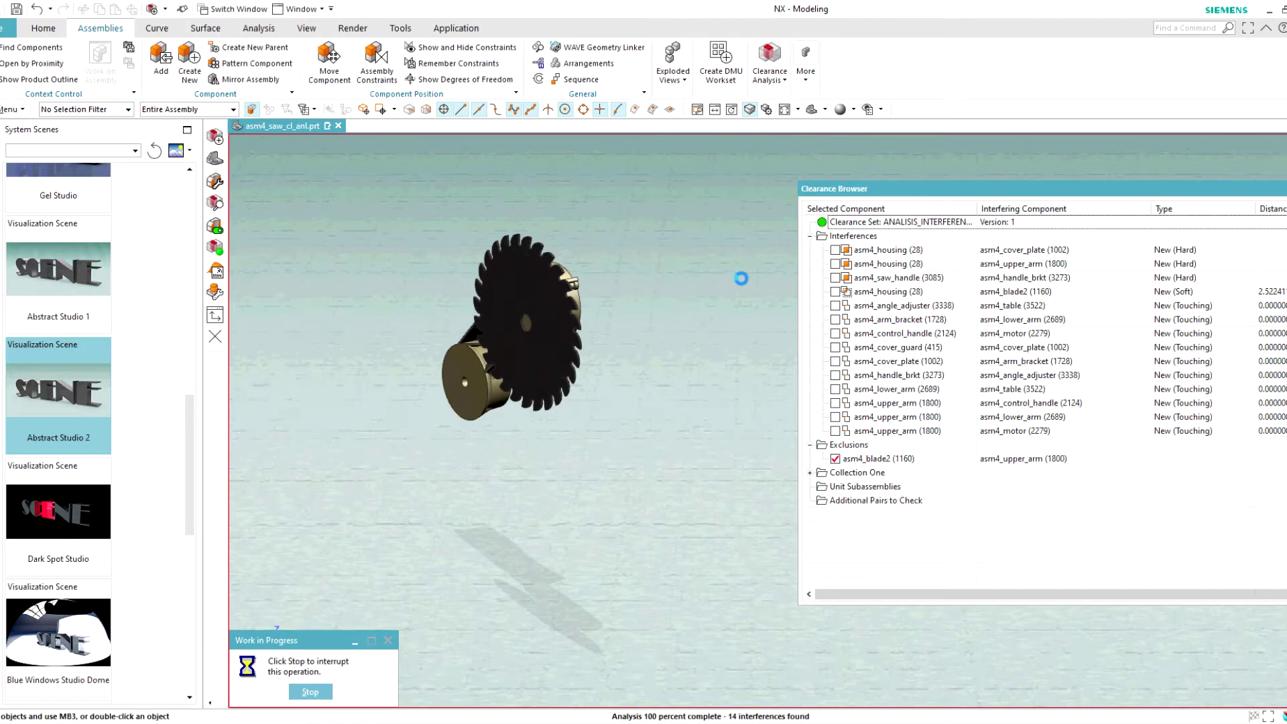
Isolate the first hard interference, housing versus cover plate, and inspect it from several angles.
left_click(835, 249)
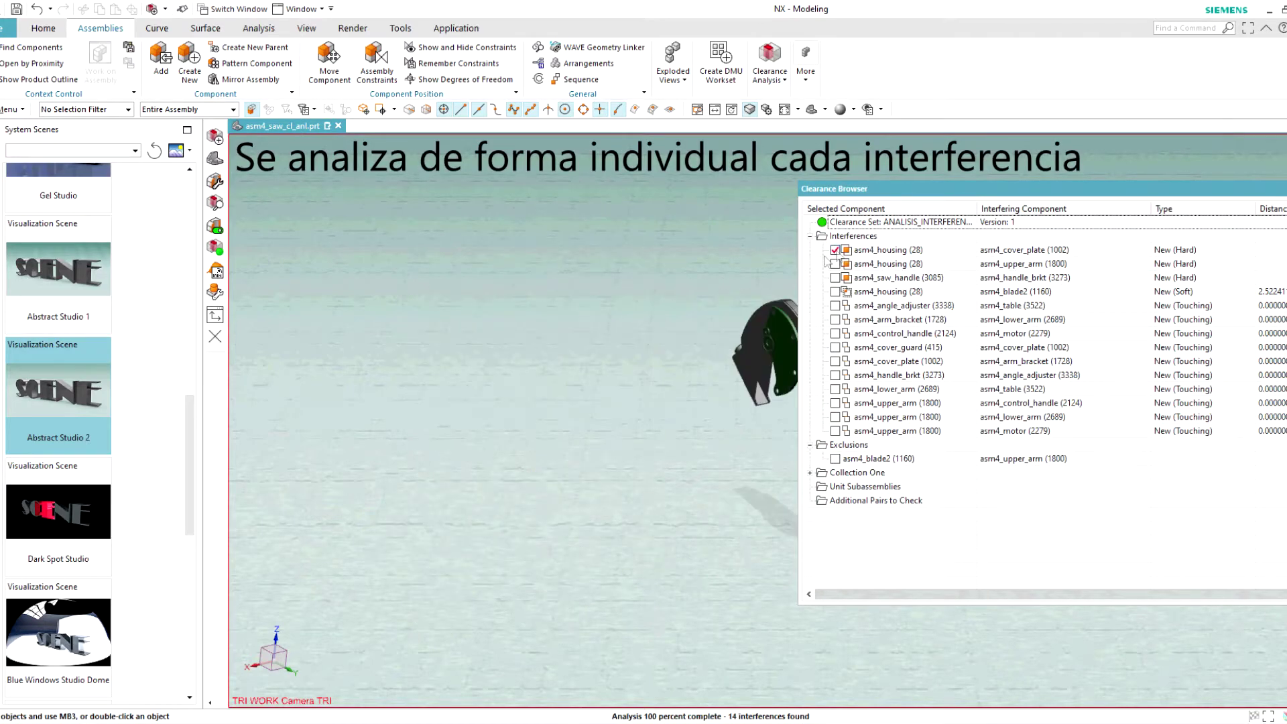
middle_click_drag(678, 397, 466, 440, "shift")
scroll(556, 386, "up", 3)
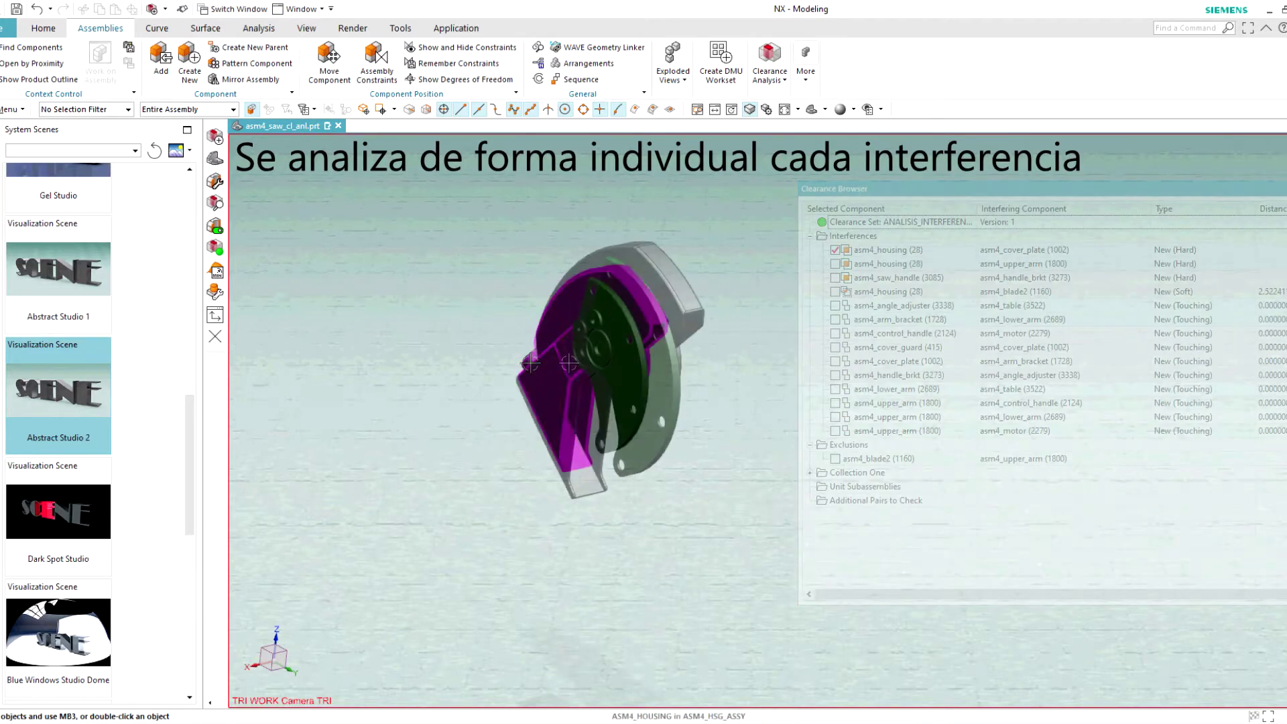
scroll(556, 385, "up", 2)
mouse_move(671, 406)
middle_mouse_down()
mouse_move(579, 433)
mouse_move(707, 325)
middle_mouse_up()
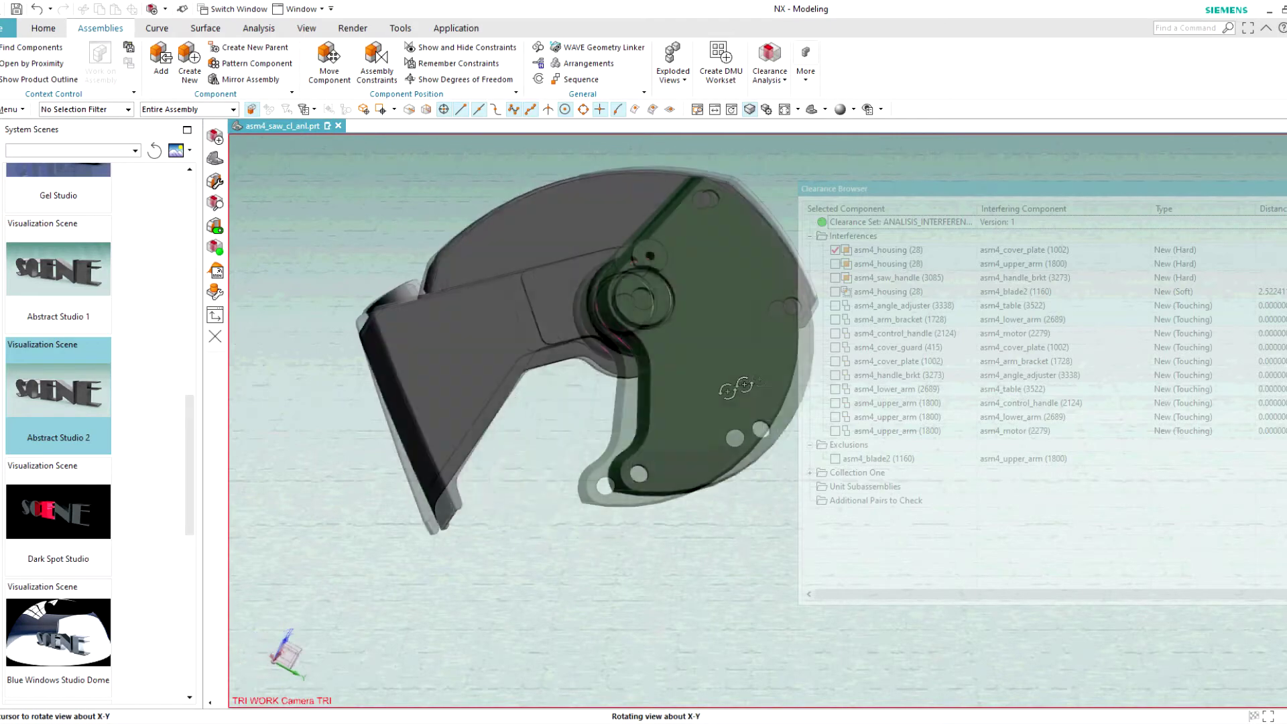
mouse_move(706, 325)
middle_mouse_down()
mouse_move(563, 483)
mouse_move(607, 523)
middle_mouse_up()
scroll(560, 486, "down", 3)
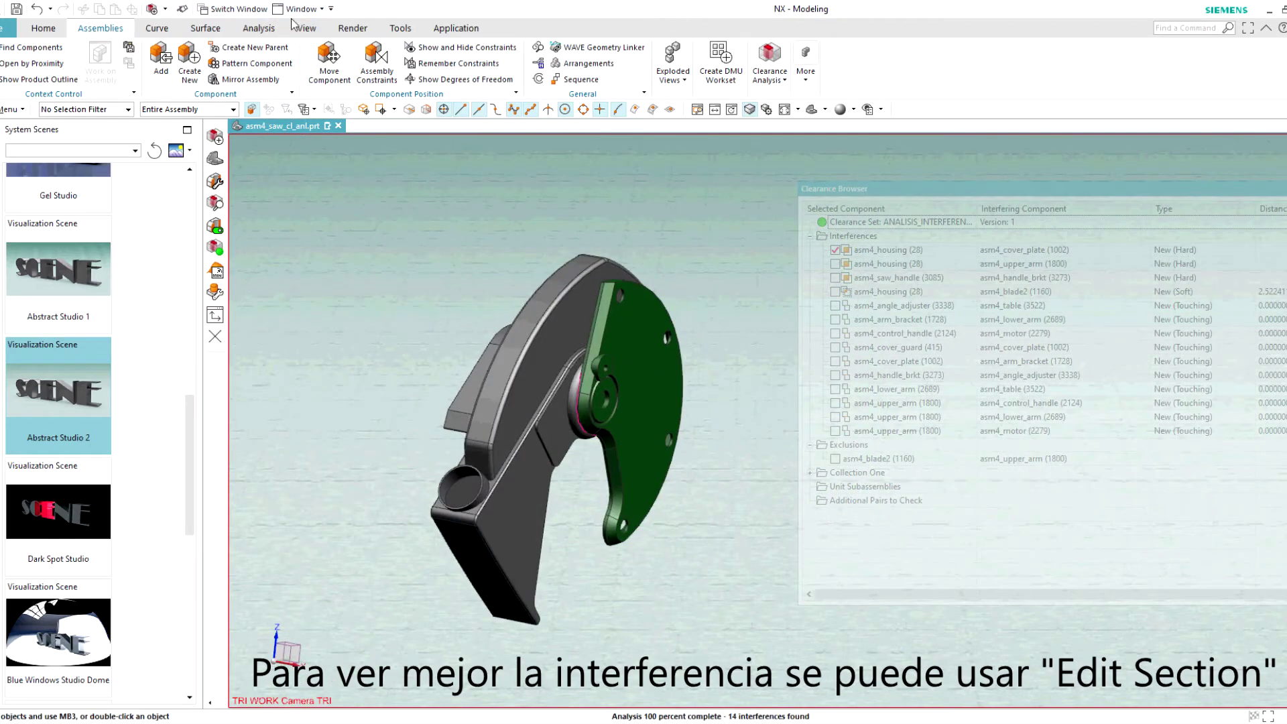
Start a section view and set the interference cap colour to violet.
left_click(308, 29)
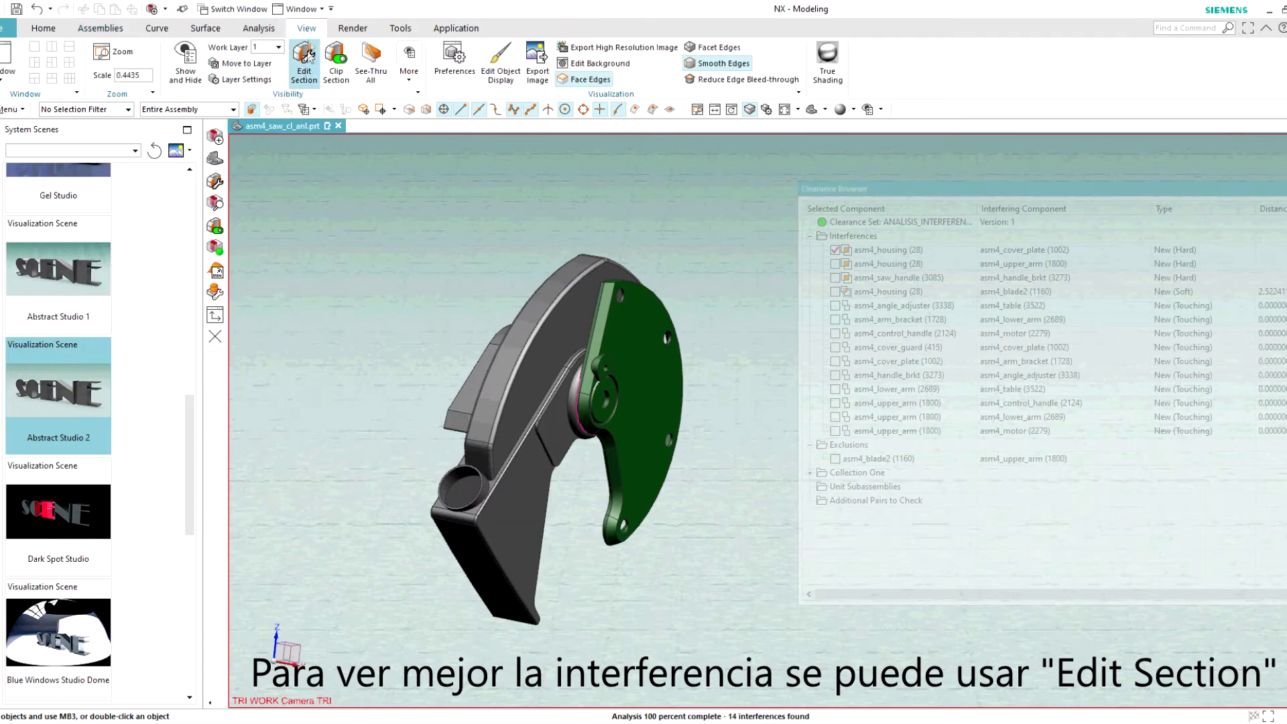
left_click(305, 67)
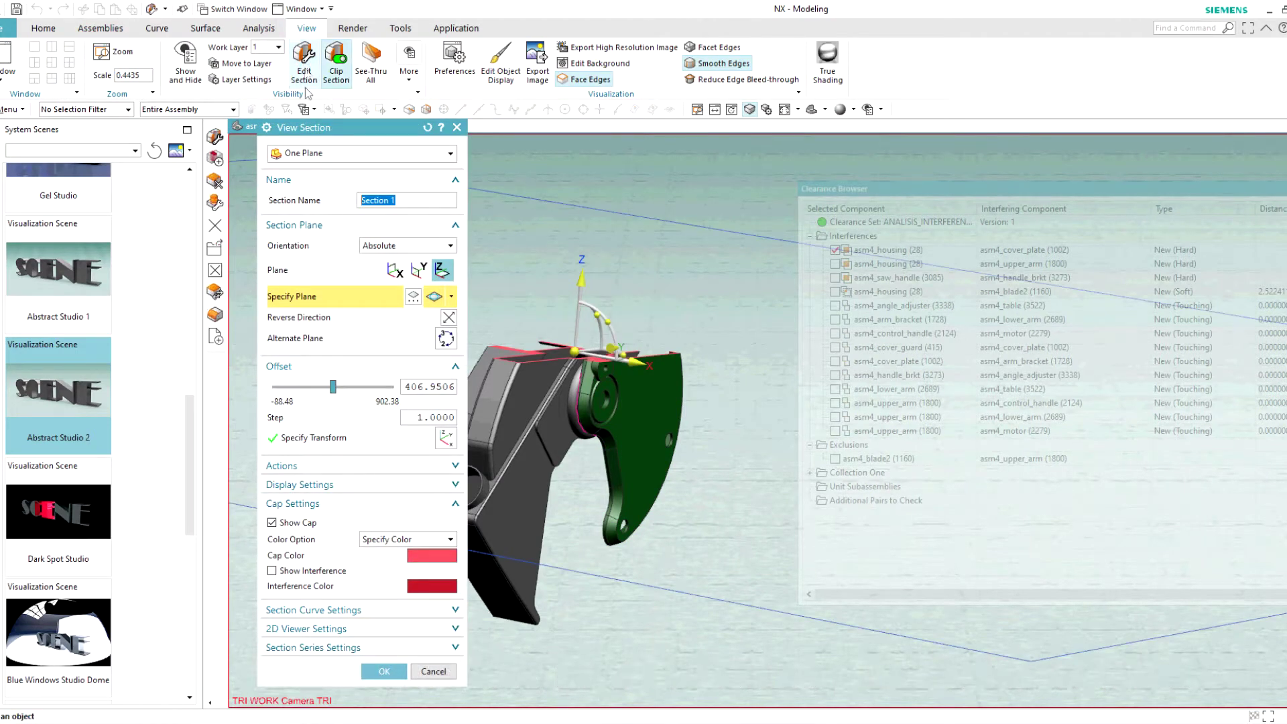
left_click(432, 586)
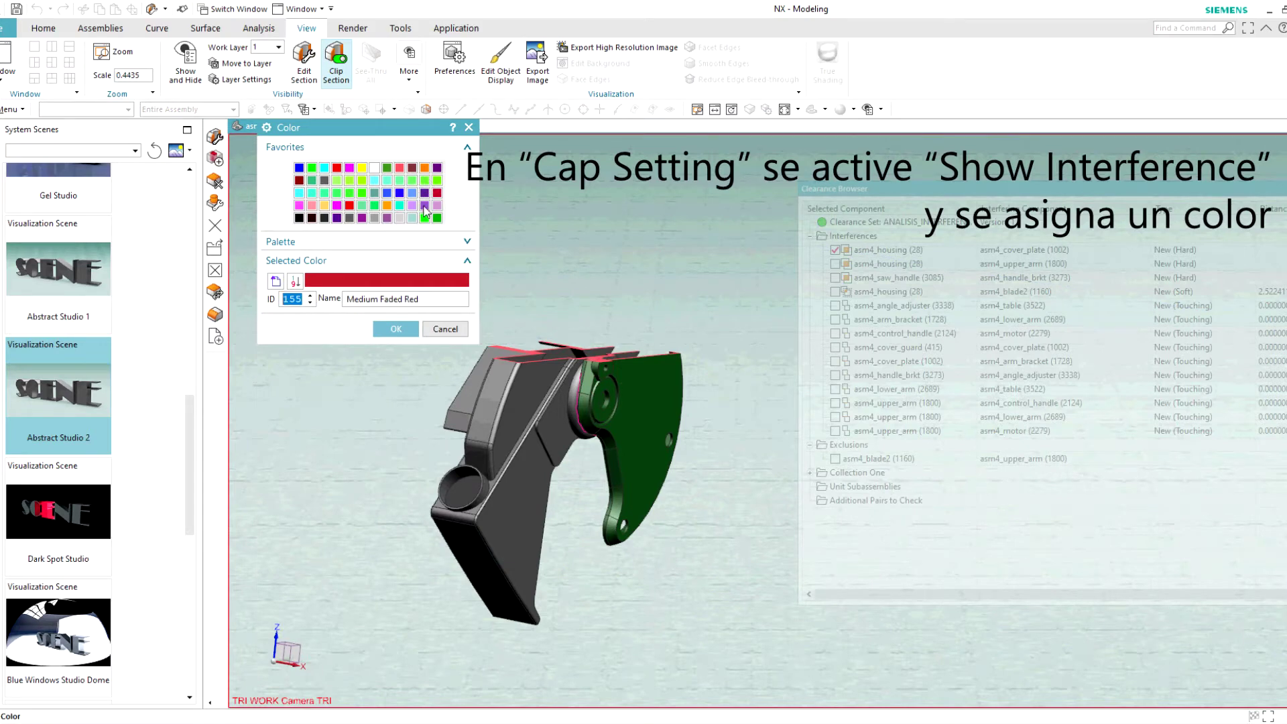
left_click(396, 329)
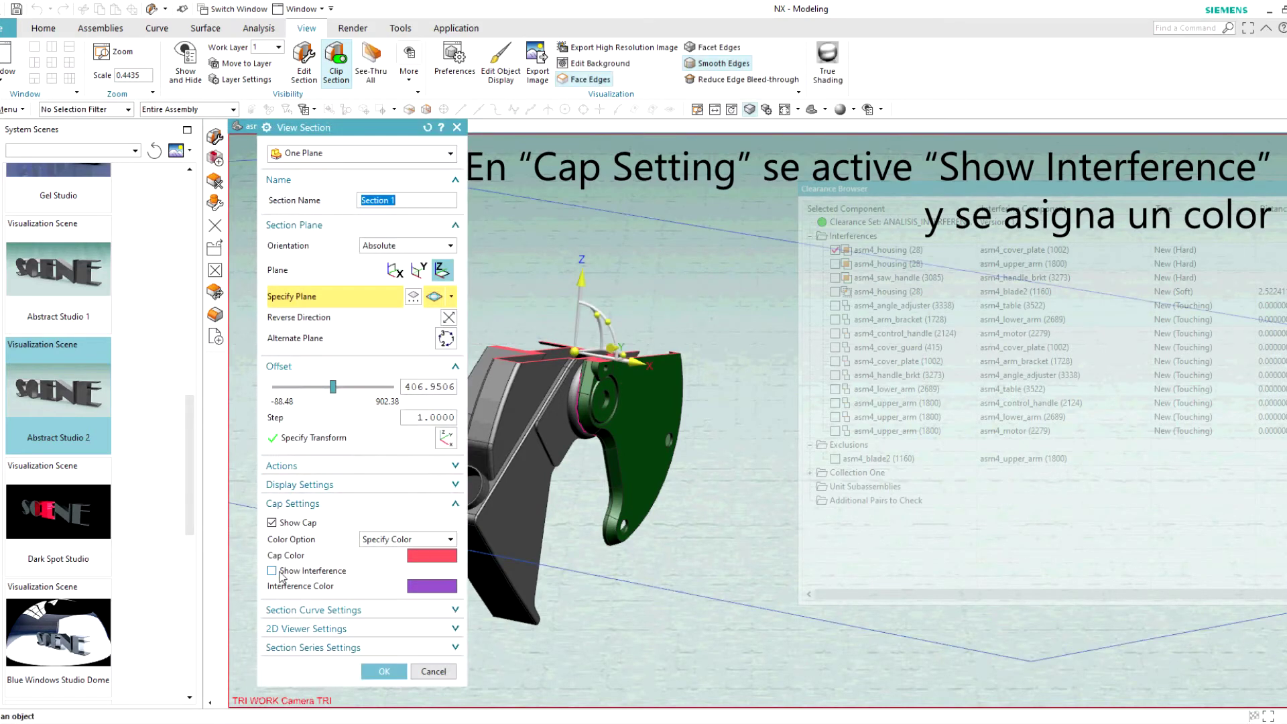
Slide the section plane along Z to offset 389.95 to view the caps.
middle_click_drag(546, 445, 582, 362)
scroll(582, 362, "up", 2)
scroll(582, 362, "up", 2)
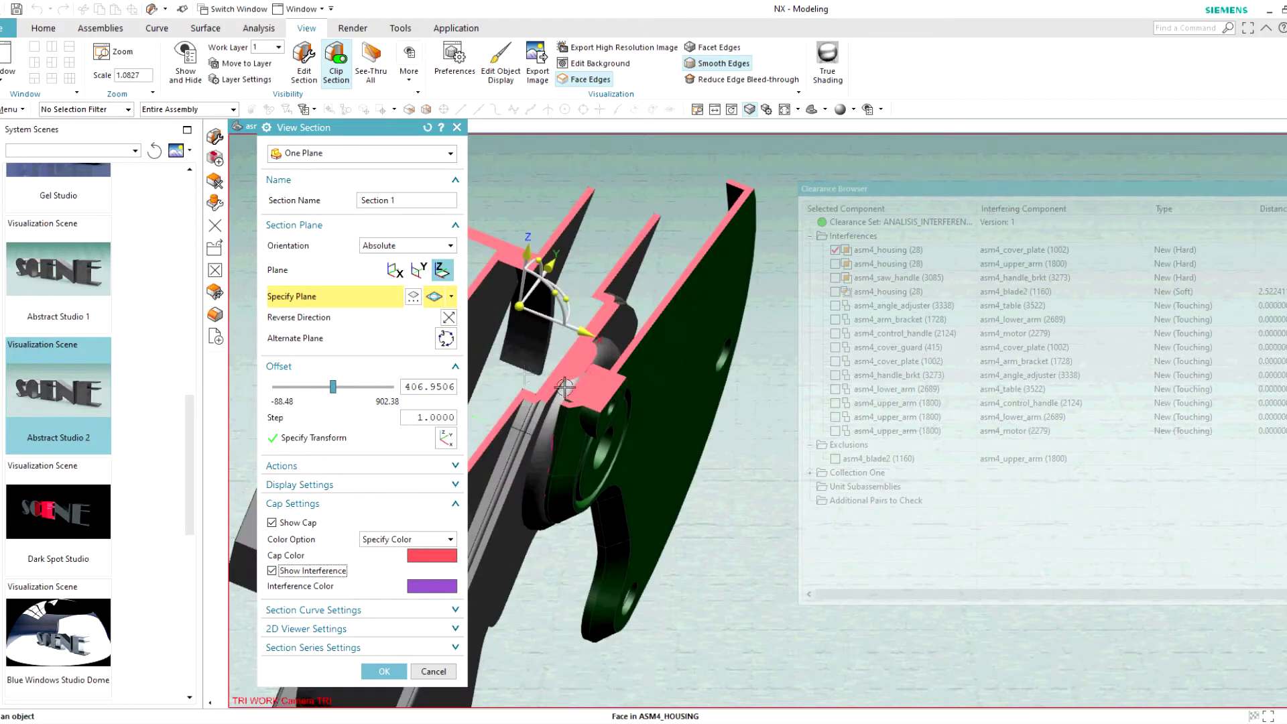
scroll(538, 331, "up", 2)
left_click_drag(518, 230, 515, 270)
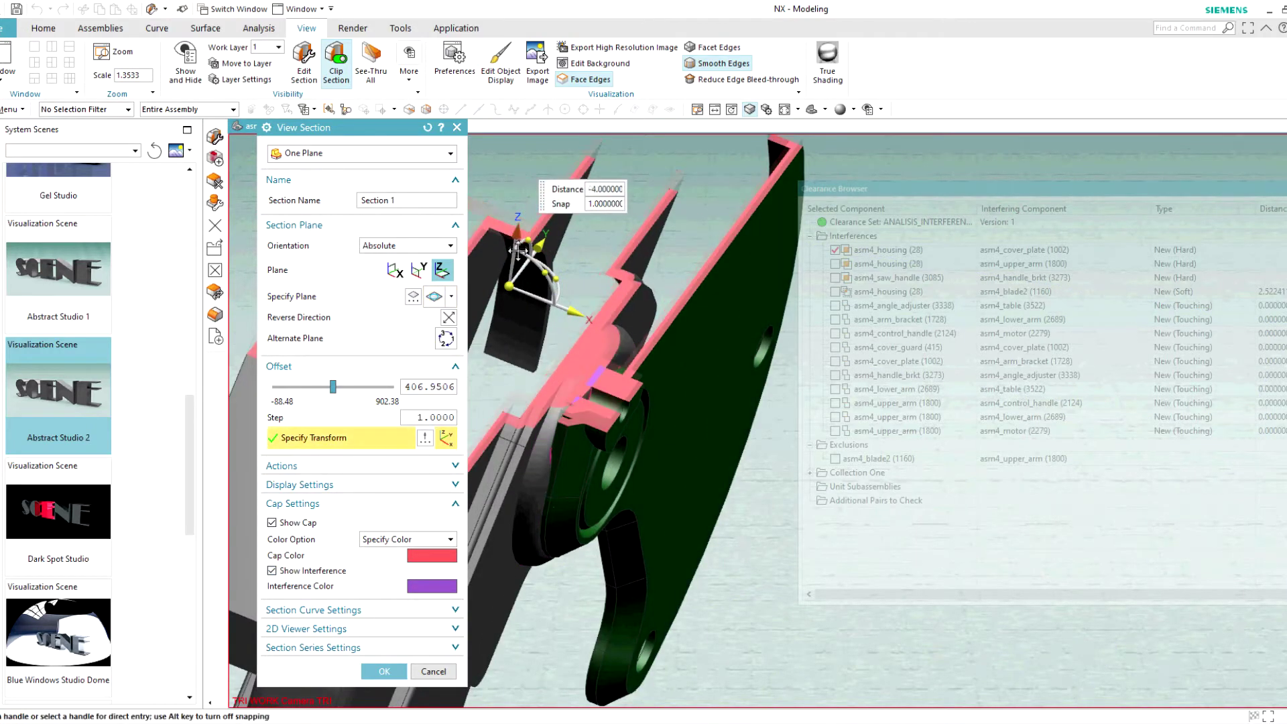
left_click_drag(515, 270, 517, 285)
Move the cut to offset 343.95, inspect the overlap, then cancel the section.
scroll(610, 494, "up", 3)
scroll(610, 494, "up", 2)
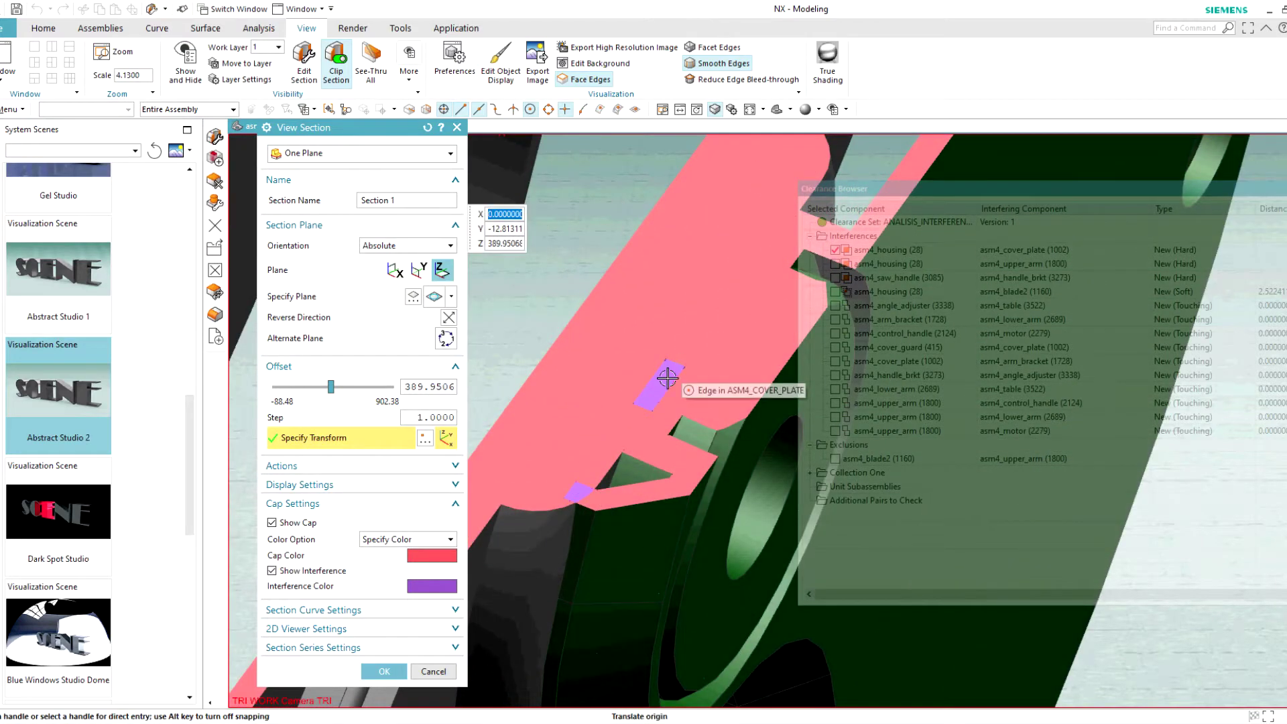
scroll(610, 353, "down", 6)
left_click_drag(600, 268, 577, 323)
scroll(630, 403, "up", 5)
mouse_move(643, 436)
middle_mouse_down()
mouse_move(641, 346)
mouse_move(546, 517)
mouse_move(656, 382)
mouse_move(598, 330)
middle_mouse_up()
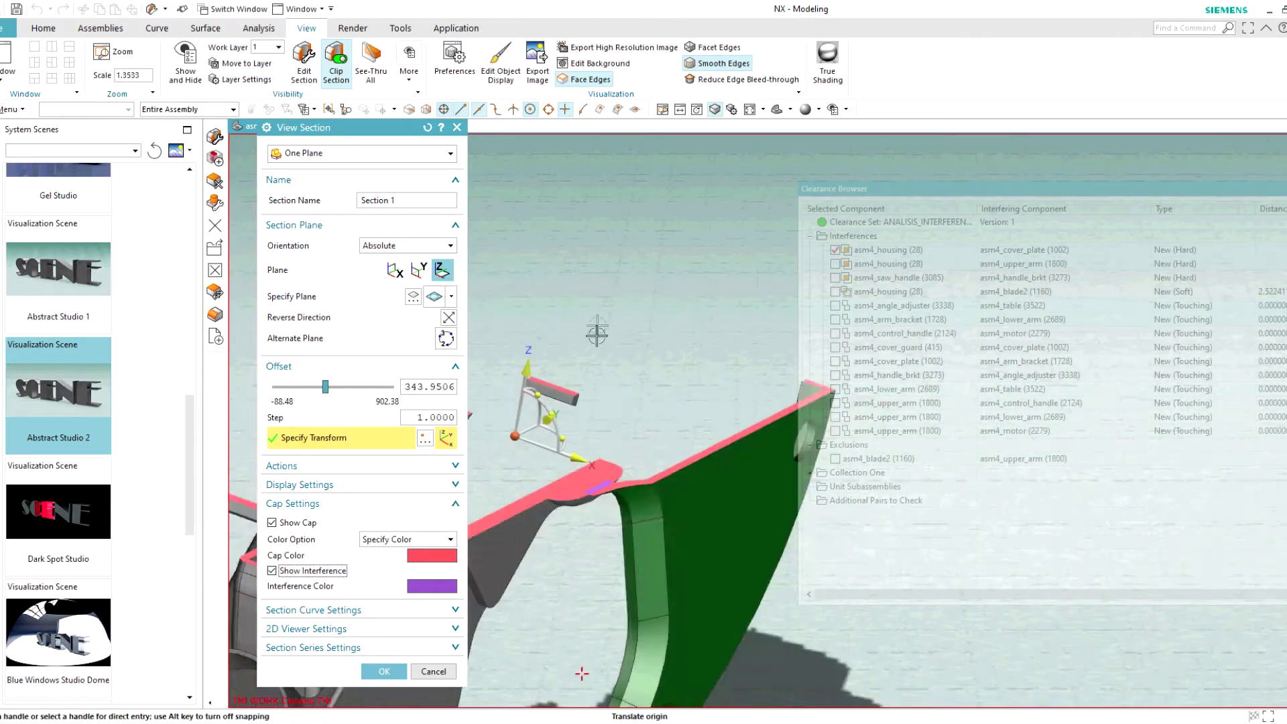
scroll(599, 550, "up", 2)
scroll(598, 550, "down", 8)
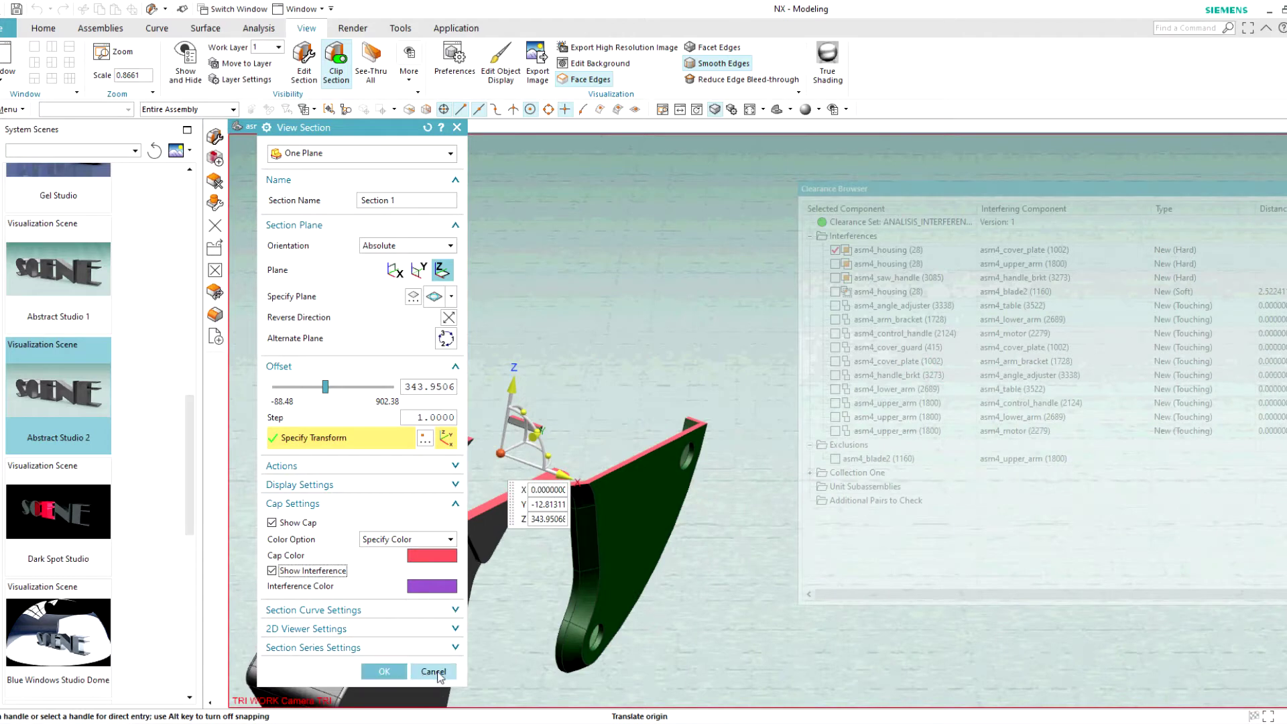
left_click(433, 671)
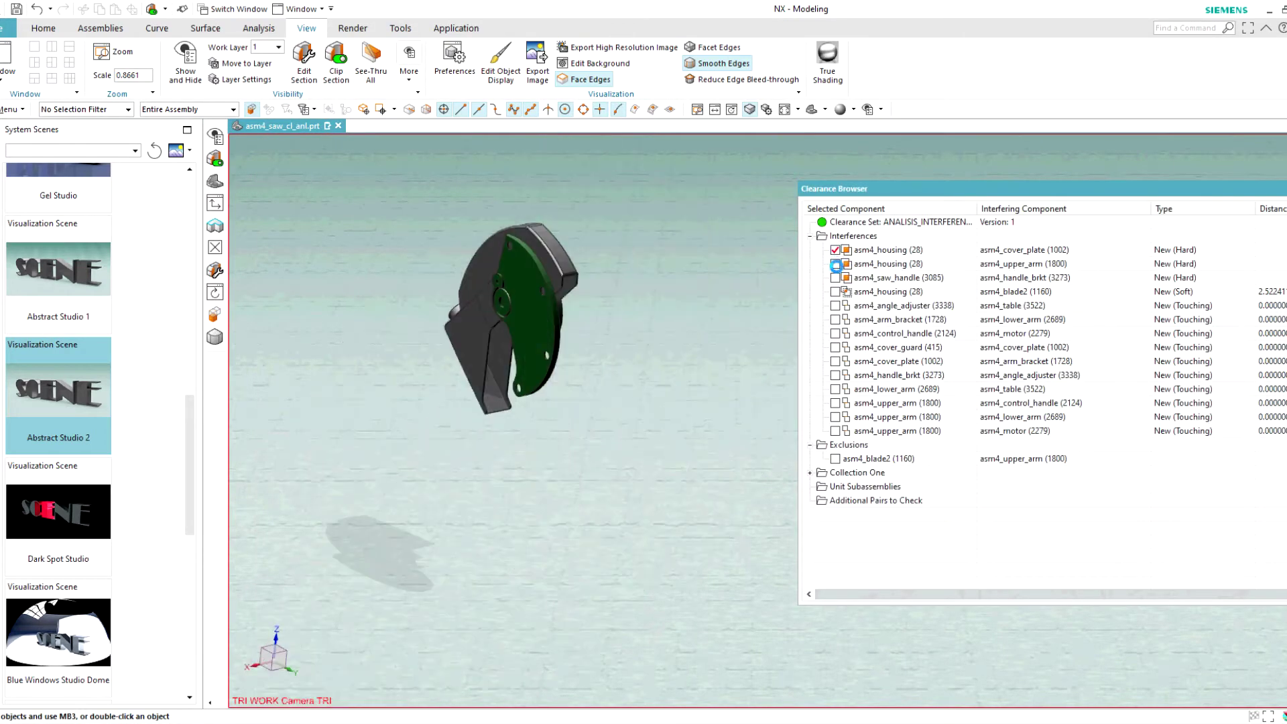
Isolate the housing and upper_arm pair and inspect it with a clip section, then remove it.
left_click(836, 264)
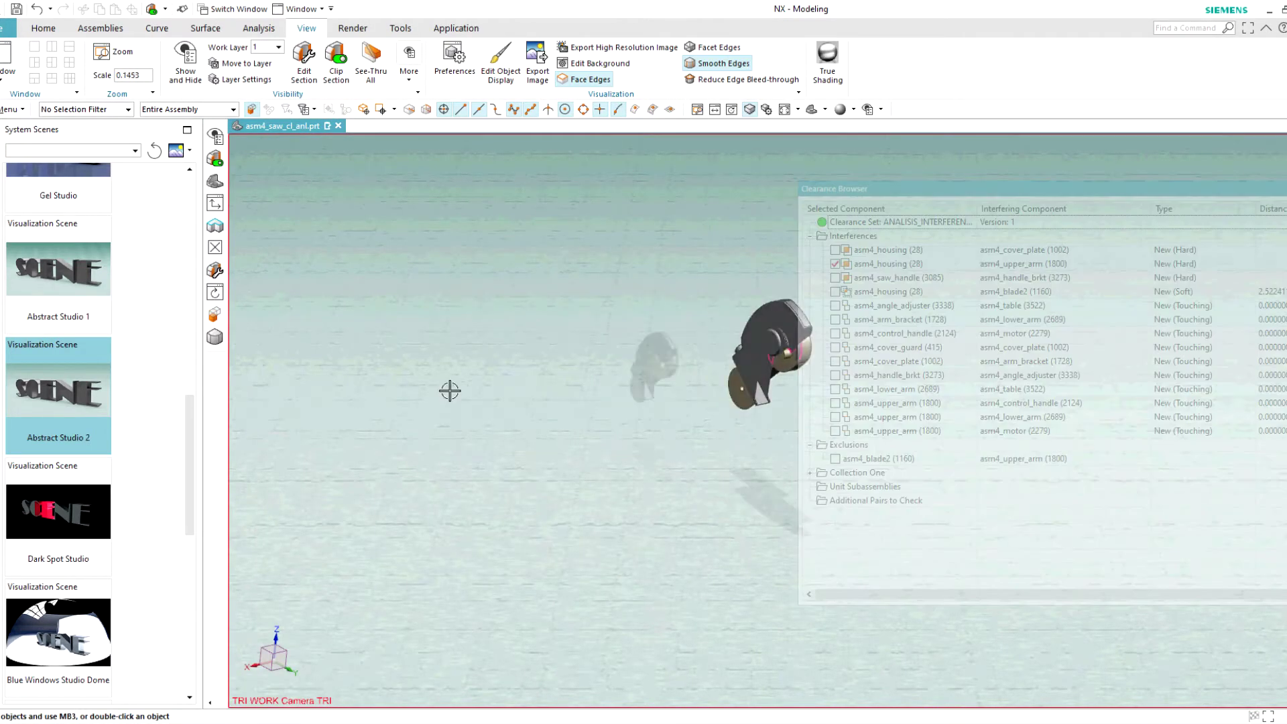
mouse_move(448, 388)
middle_mouse_down()
mouse_move(628, 323)
mouse_move(572, 356)
middle_mouse_up()
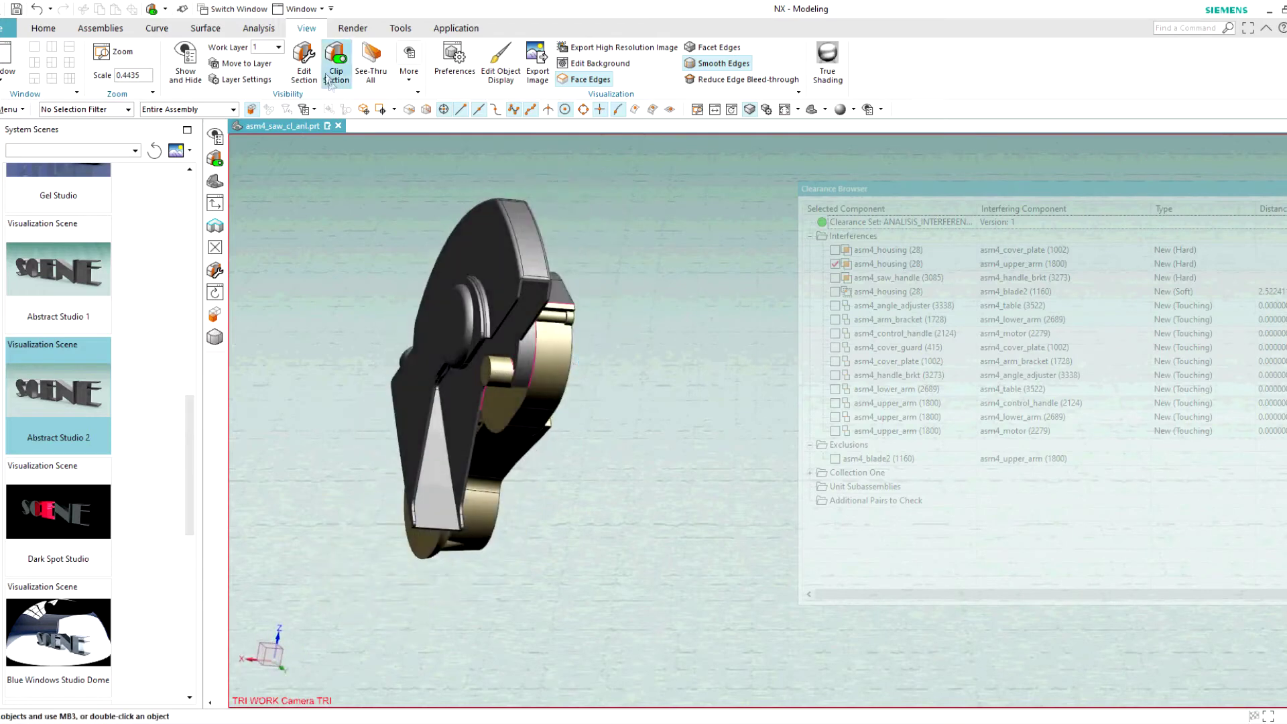
left_click(336, 63)
scroll(630, 338, "up", 2)
scroll(677, 338, "up", 2)
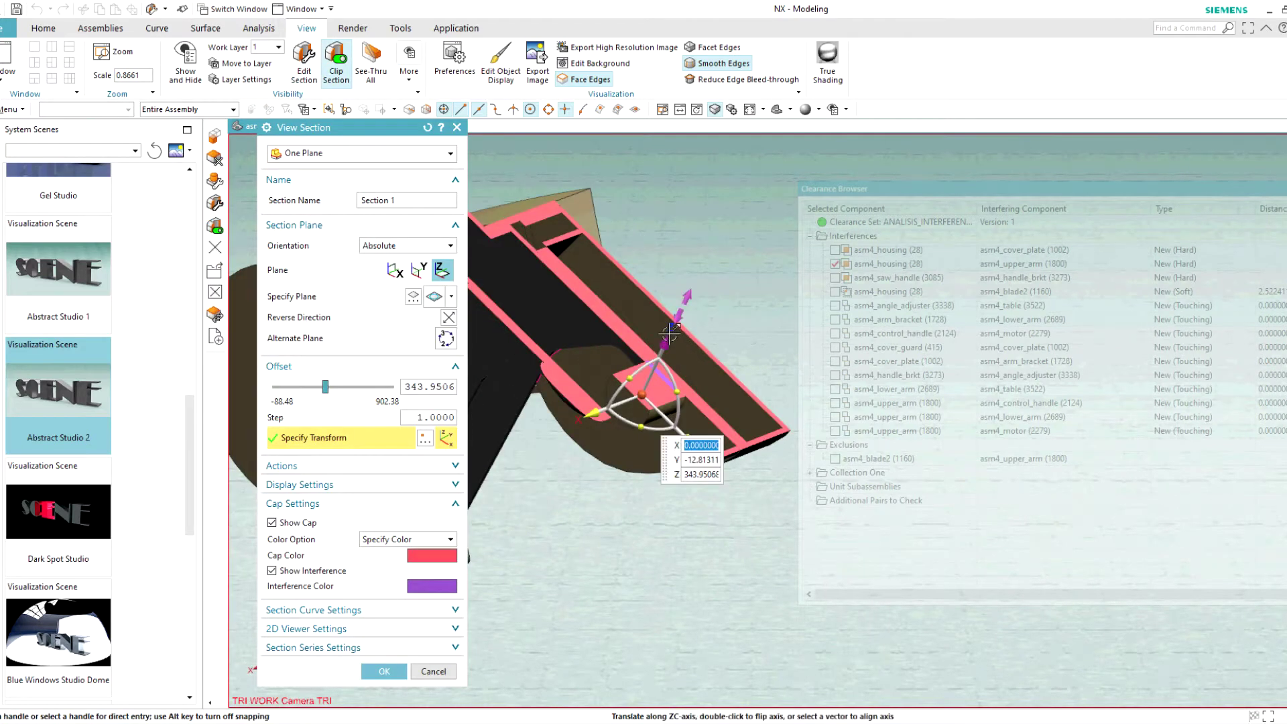
scroll(718, 295, "up", 2)
scroll(759, 251, "up", 2)
right_click(730, 290)
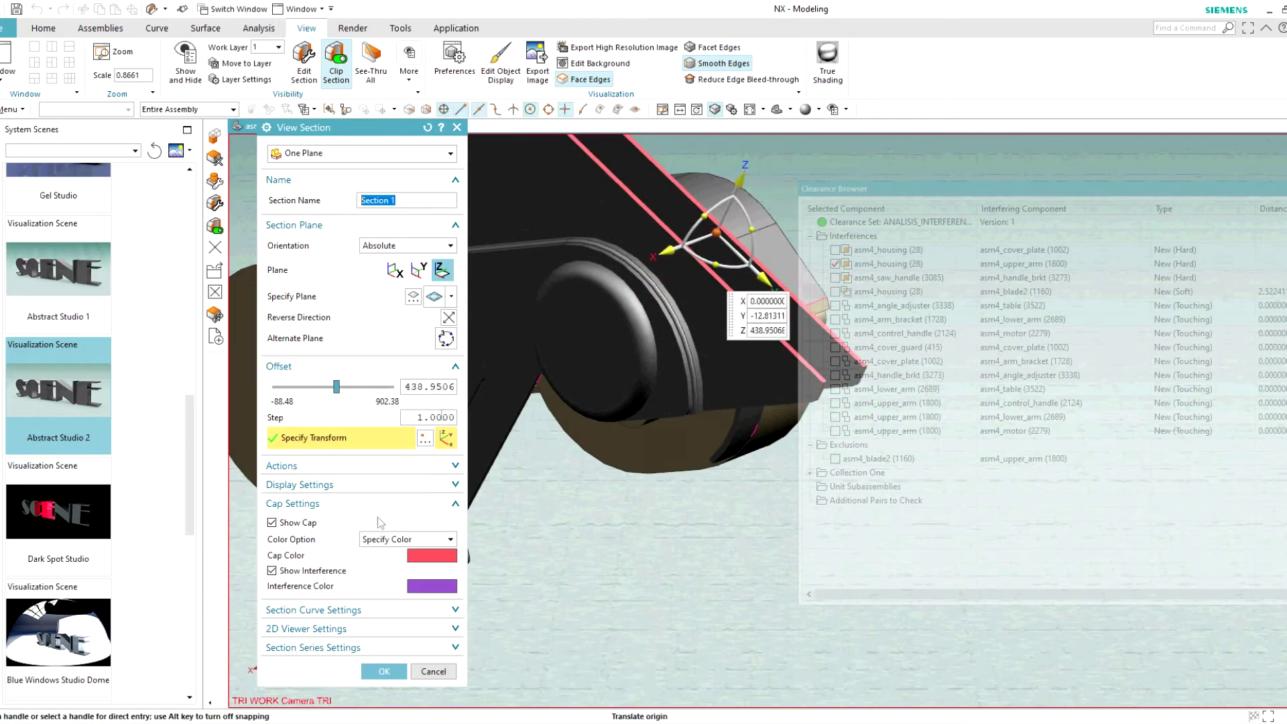
left_click(751, 331)
Section-inspect the saw_handle and handle_brkt pair, then isolate the housing–blade2 soft interference.
left_click(835, 277)
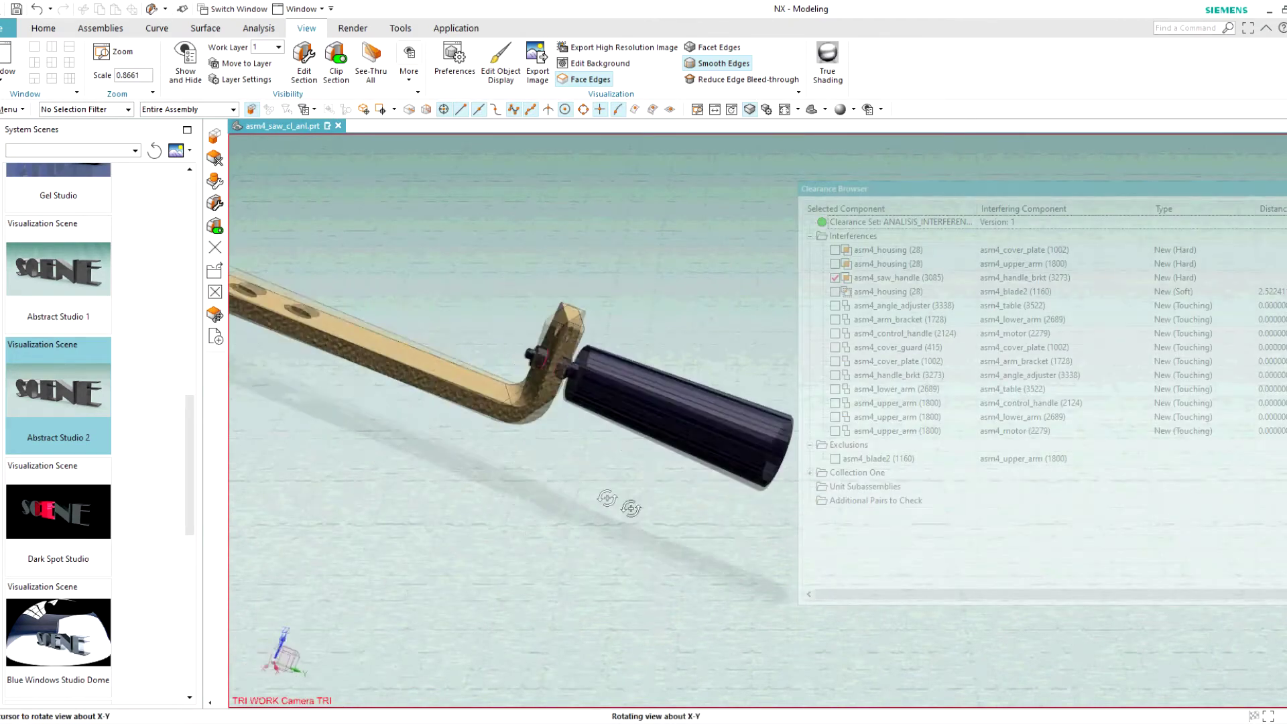
left_click(305, 61)
scroll(744, 295, "down", 10)
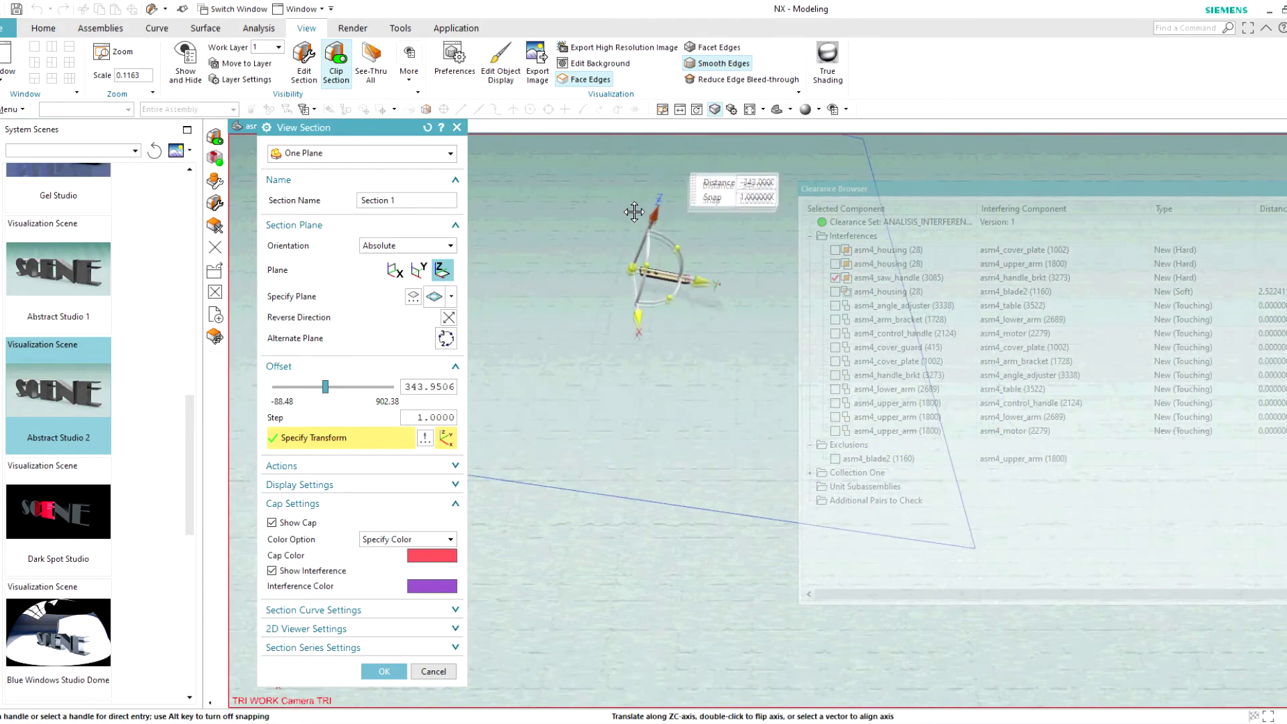
left_click_drag(688, 139, 637, 208)
scroll(637, 208, "up", 3)
scroll(657, 295, "up", 3)
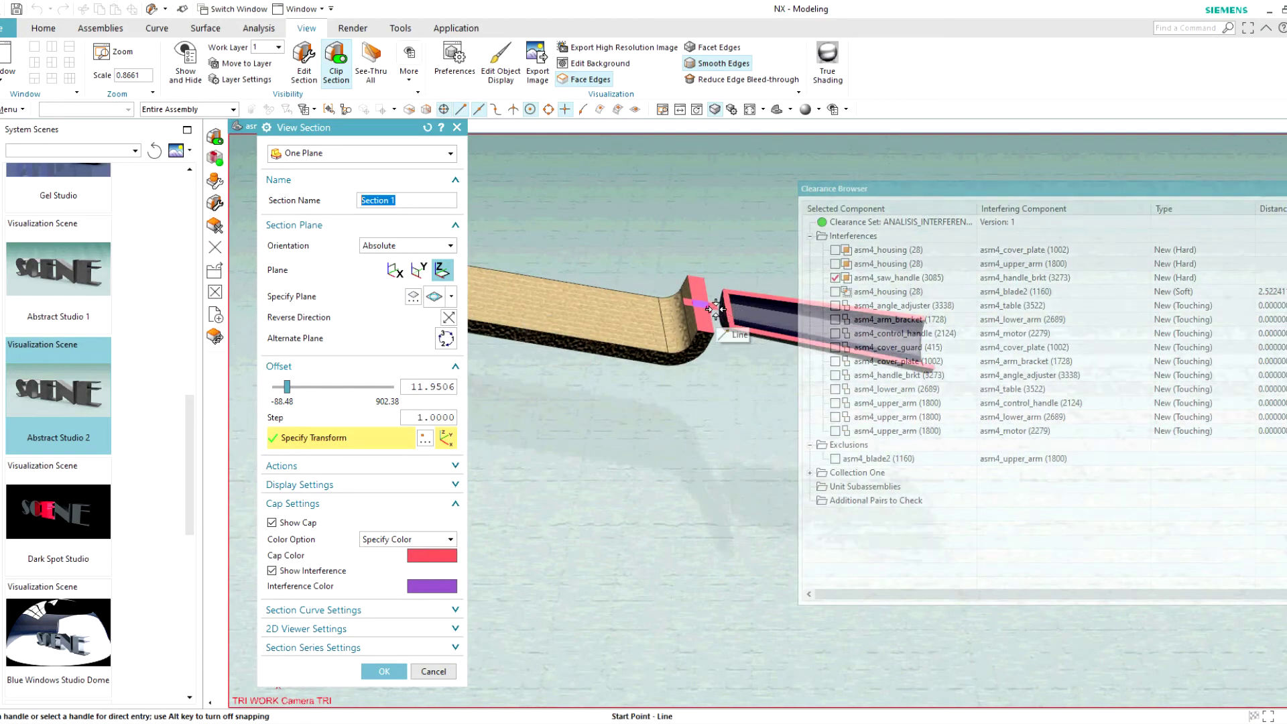
scroll(657, 295, "down", 3)
left_click(434, 671)
left_click(835, 292)
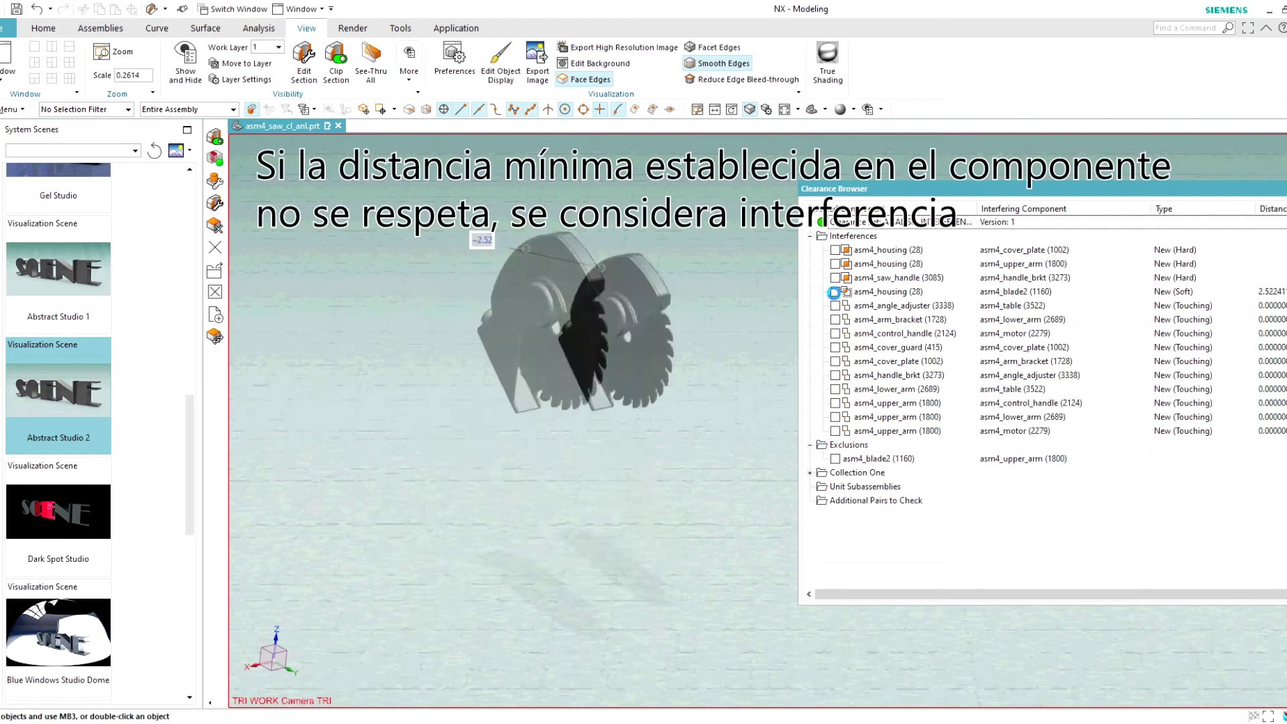
Clip the housing and blade with a section plane along X.
middle_click_drag(725, 344, 565, 380)
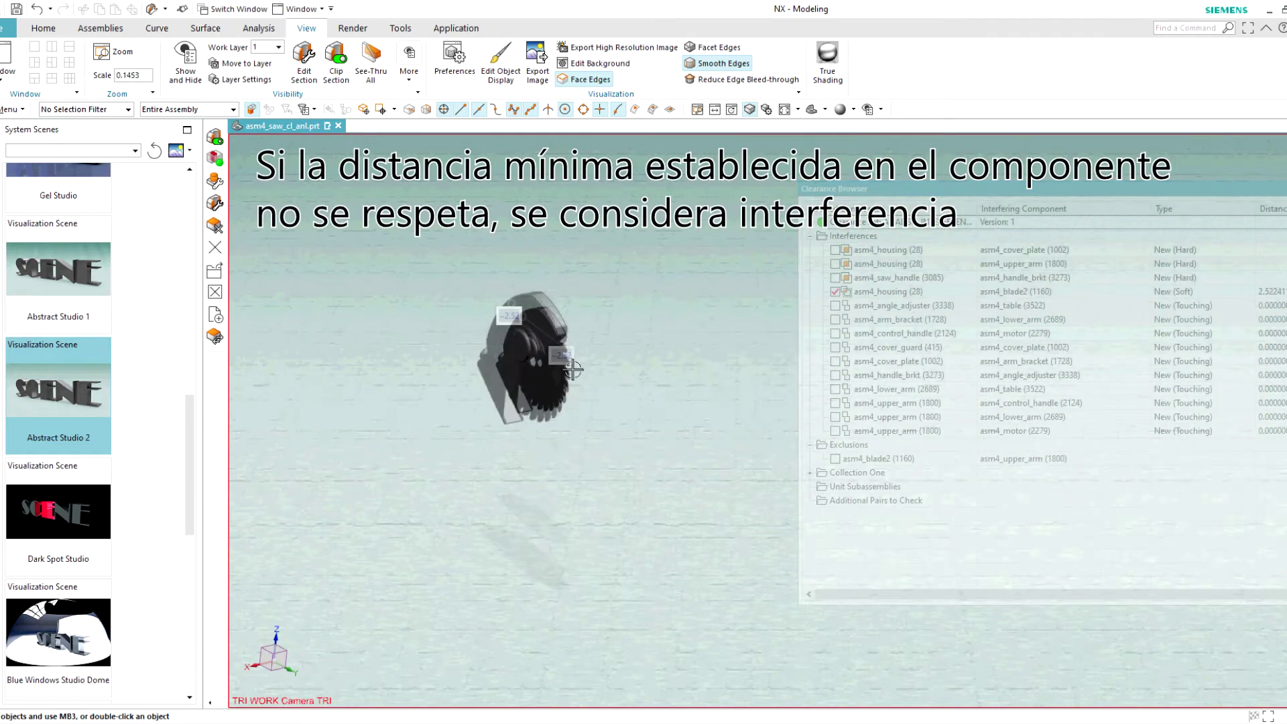
middle_click_drag(566, 380, 451, 256)
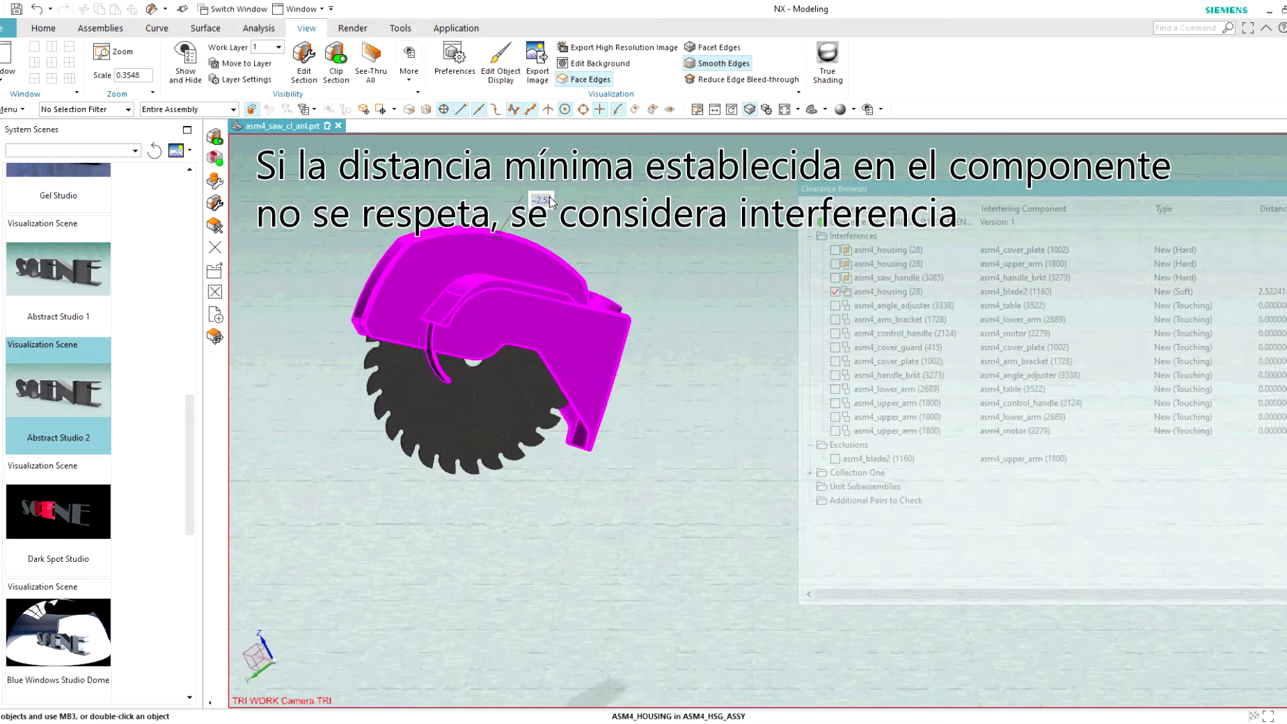
left_click(299, 70)
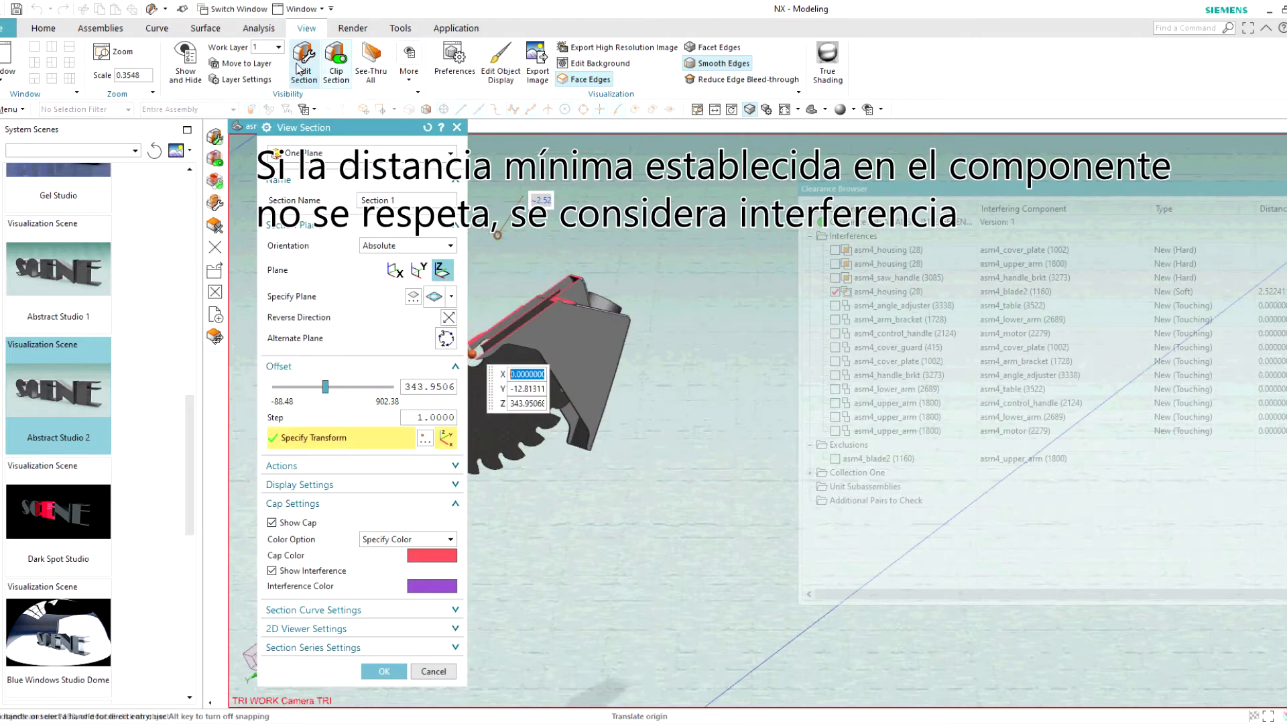
left_click(395, 271)
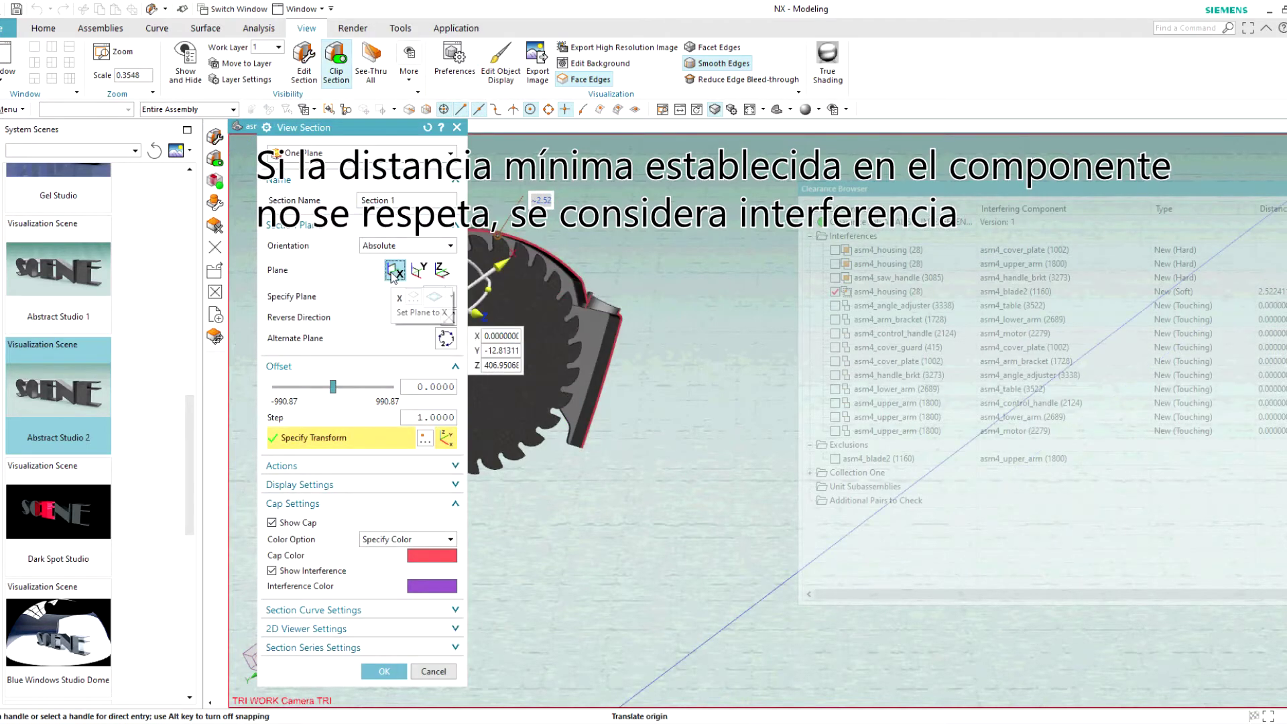
left_click(384, 671)
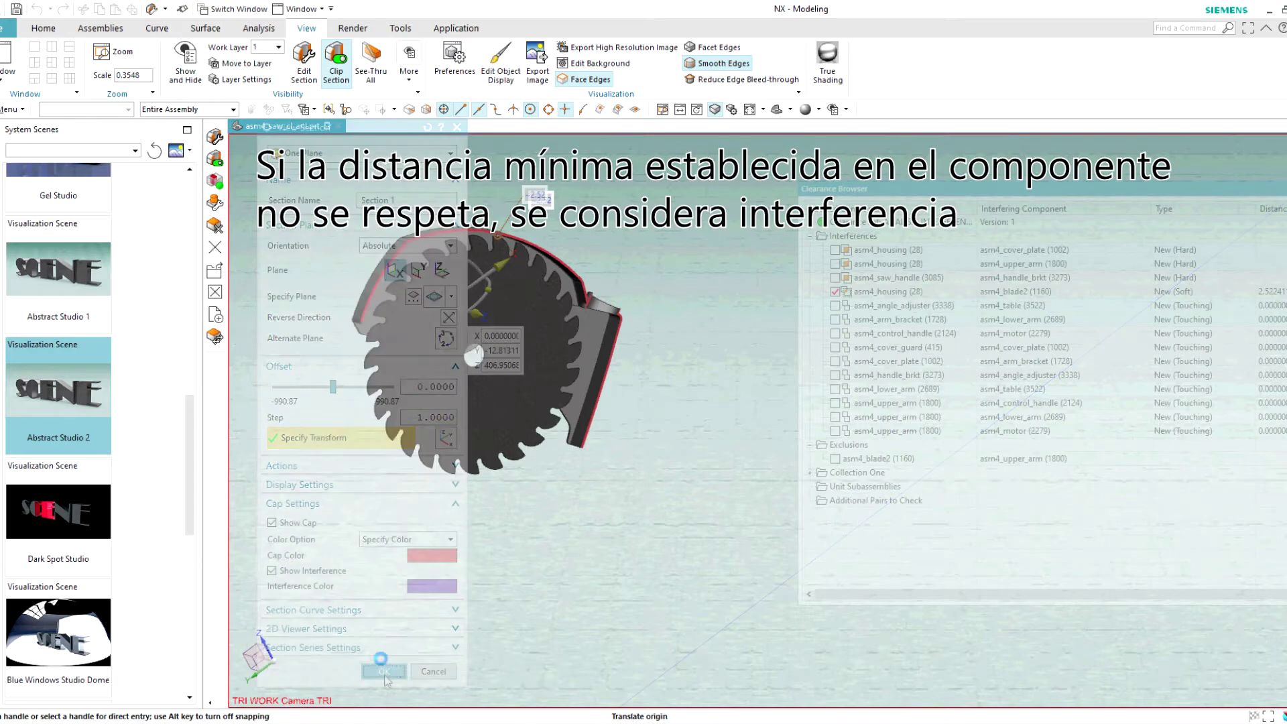
Zoom in on the 2.52 gap at the blade rim, zoom back out, and turn clipping off.
scroll(483, 385, "up", 4)
scroll(554, 246, "up", 2)
scroll(554, 246, "up", 2)
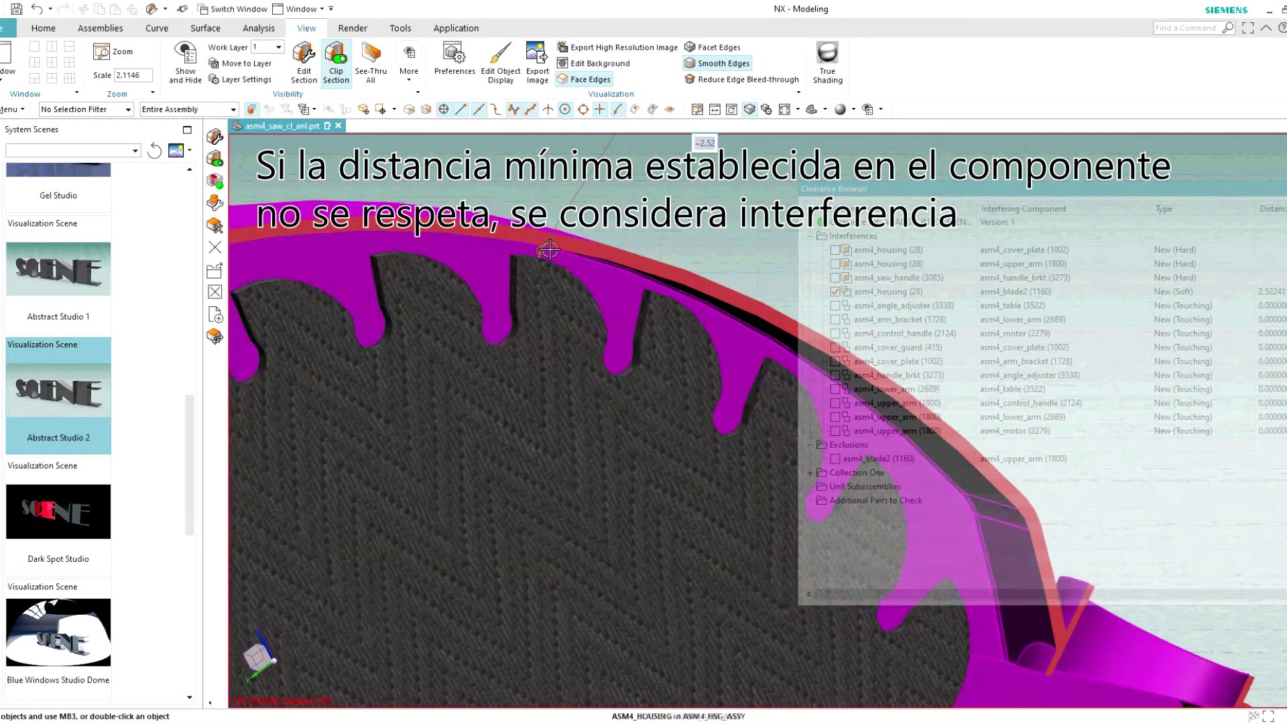
scroll(554, 246, "up", 2)
scroll(554, 246, "up", 2)
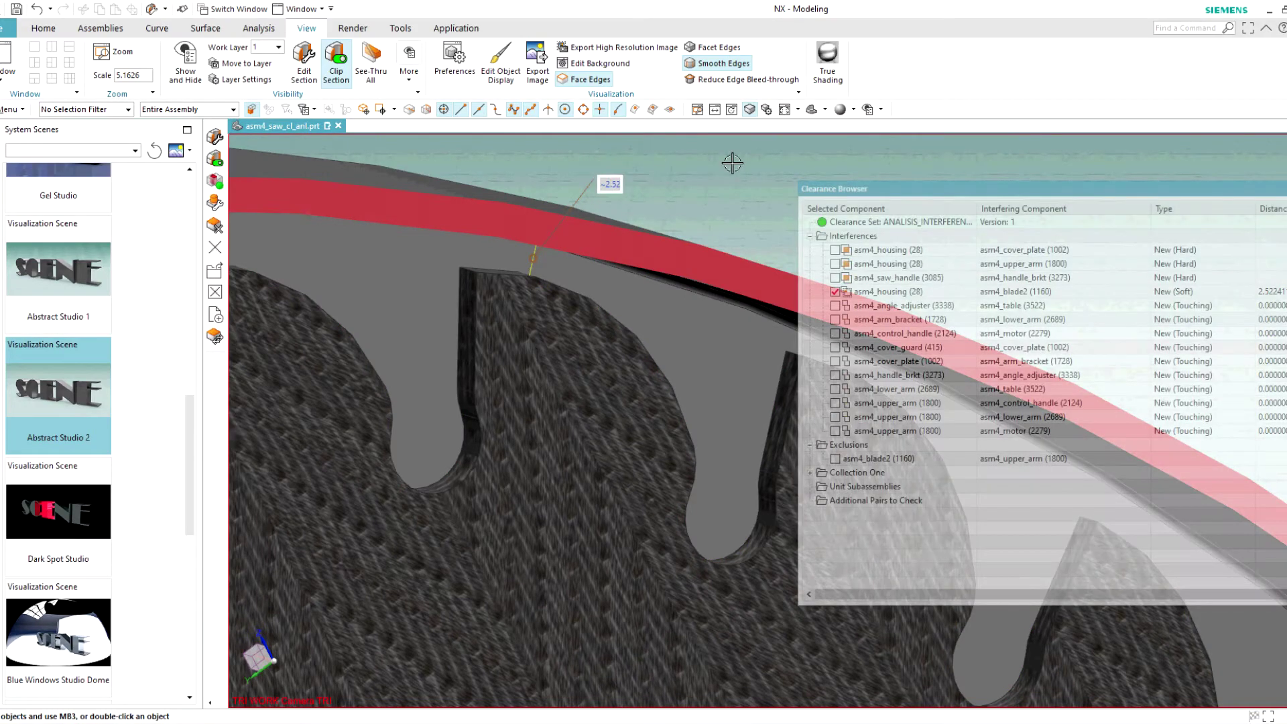
scroll(674, 167, "down", 2)
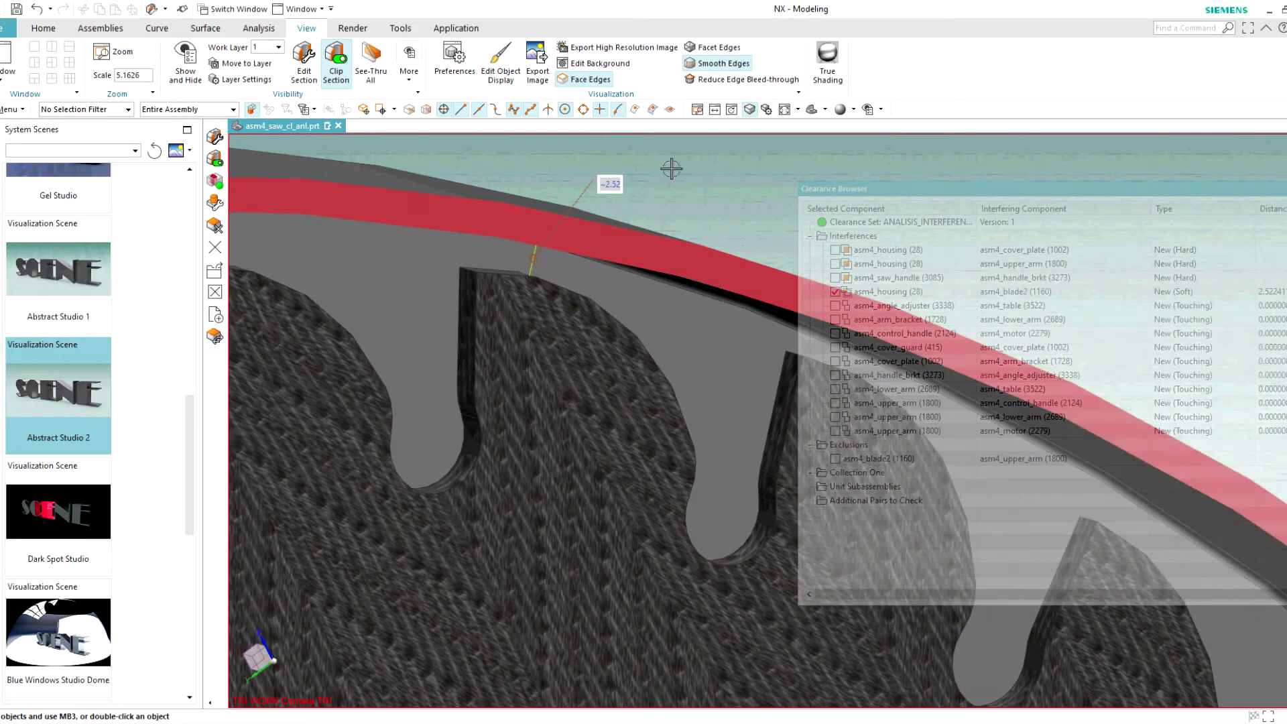
scroll(674, 168, "down", 2)
scroll(673, 171, "down", 2)
scroll(673, 173, "down", 2)
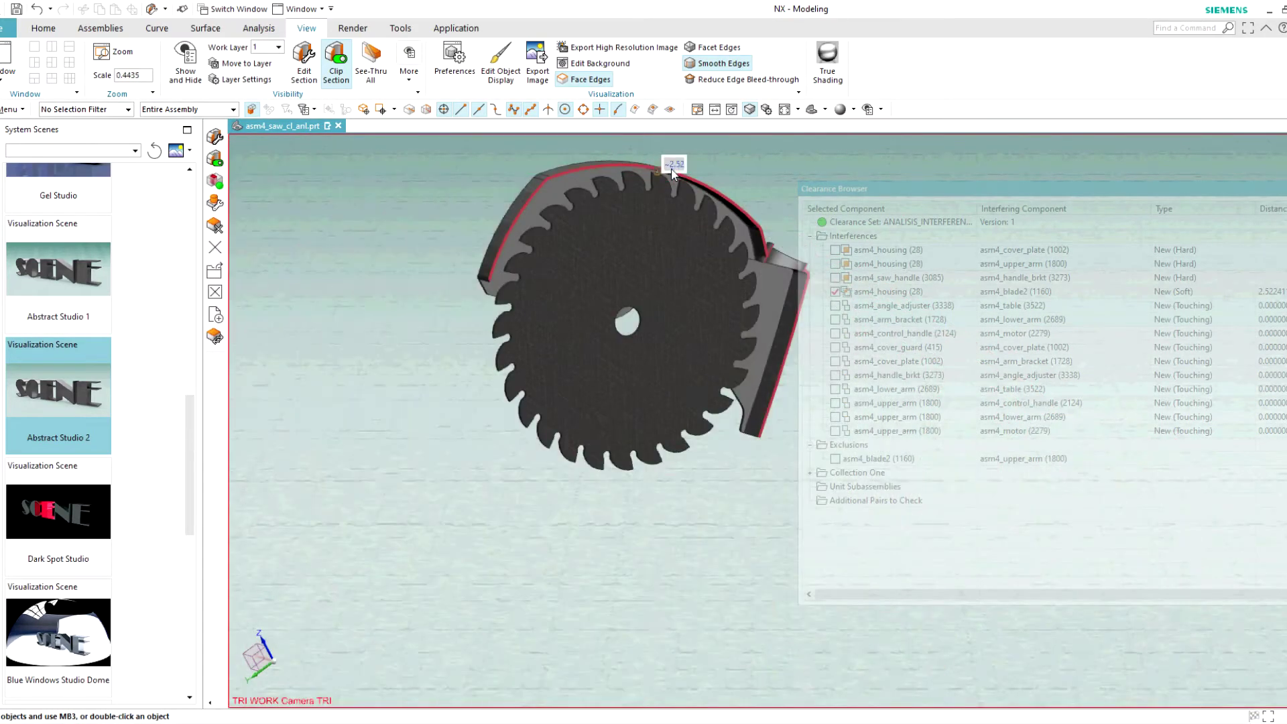
left_click(336, 67)
Close the Clearance Browser after viewing all its result columns.
middle_click_drag(415, 267, 347, 329, "shift")
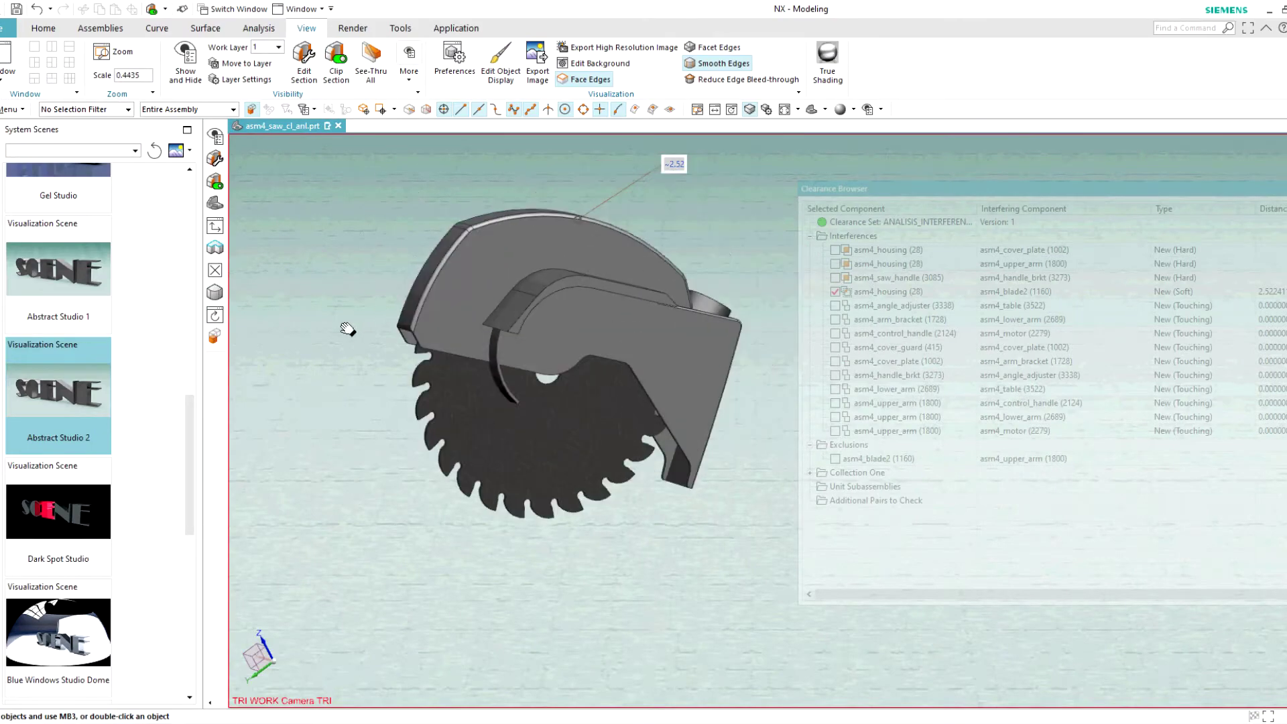
left_click_drag(988, 193, 586, 234)
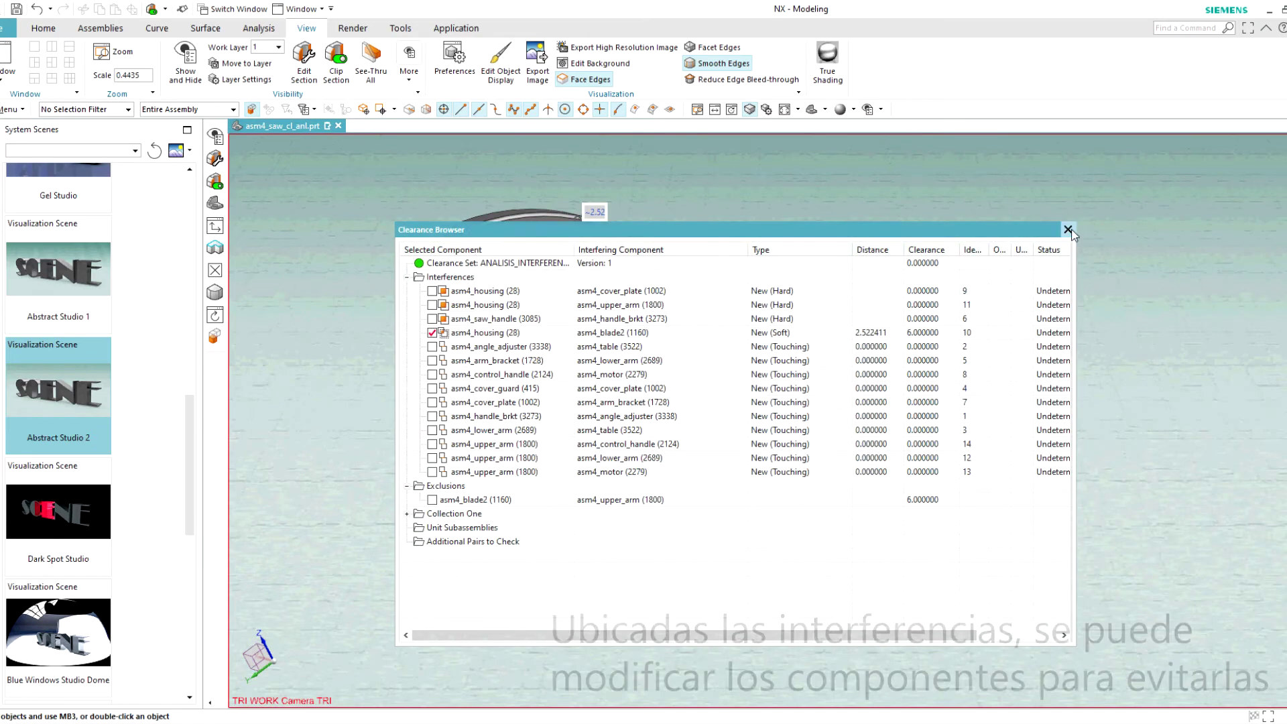
left_click(1067, 230)
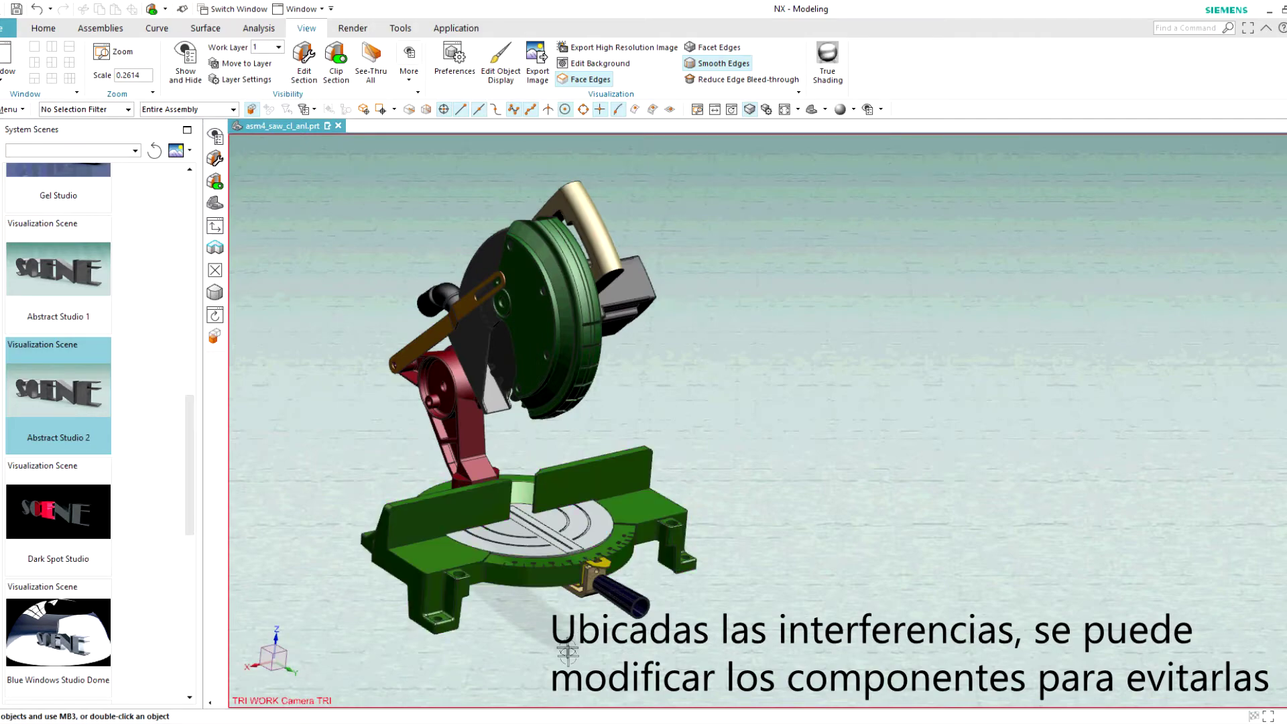
Zoom and rotate the view toward the handle bracket near the saw base.
middle_click_drag(573, 649, 615, 663)
scroll(615, 664, "up", 2)
scroll(617, 537, "up", 2)
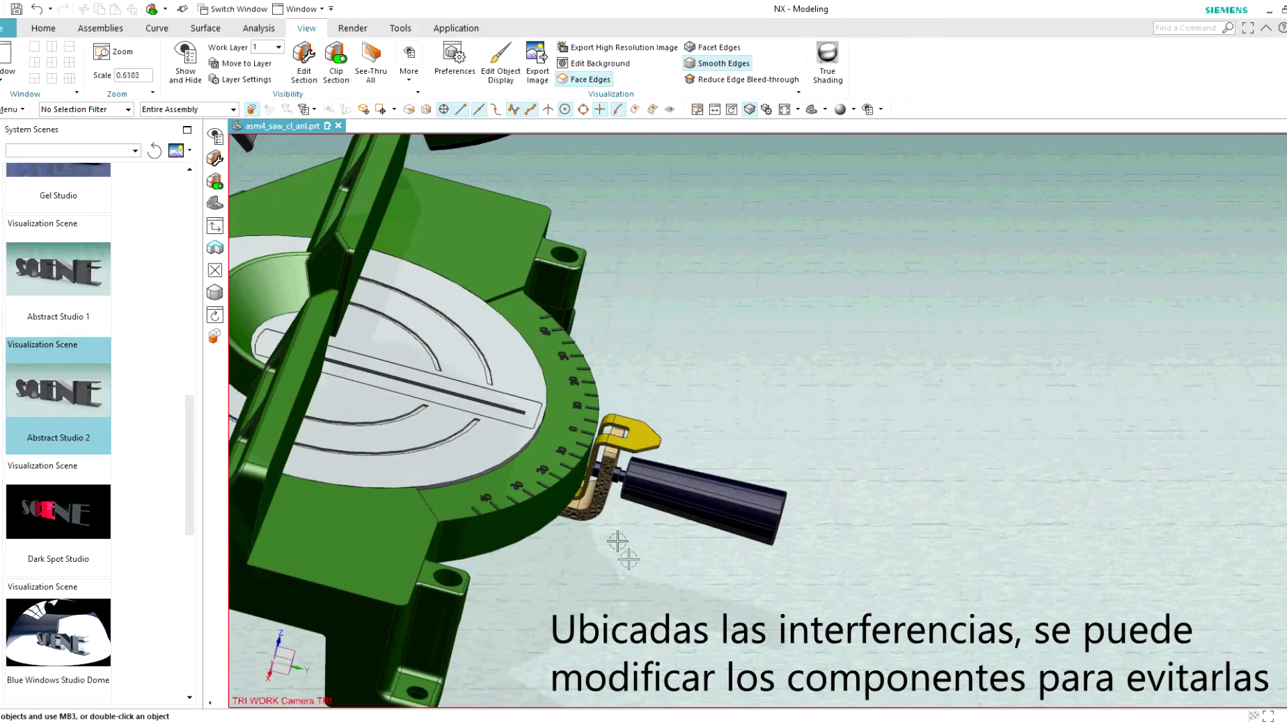
scroll(612, 521, "up", 1)
scroll(617, 523, "up", 2)
middle_click_drag(623, 537, 615, 522)
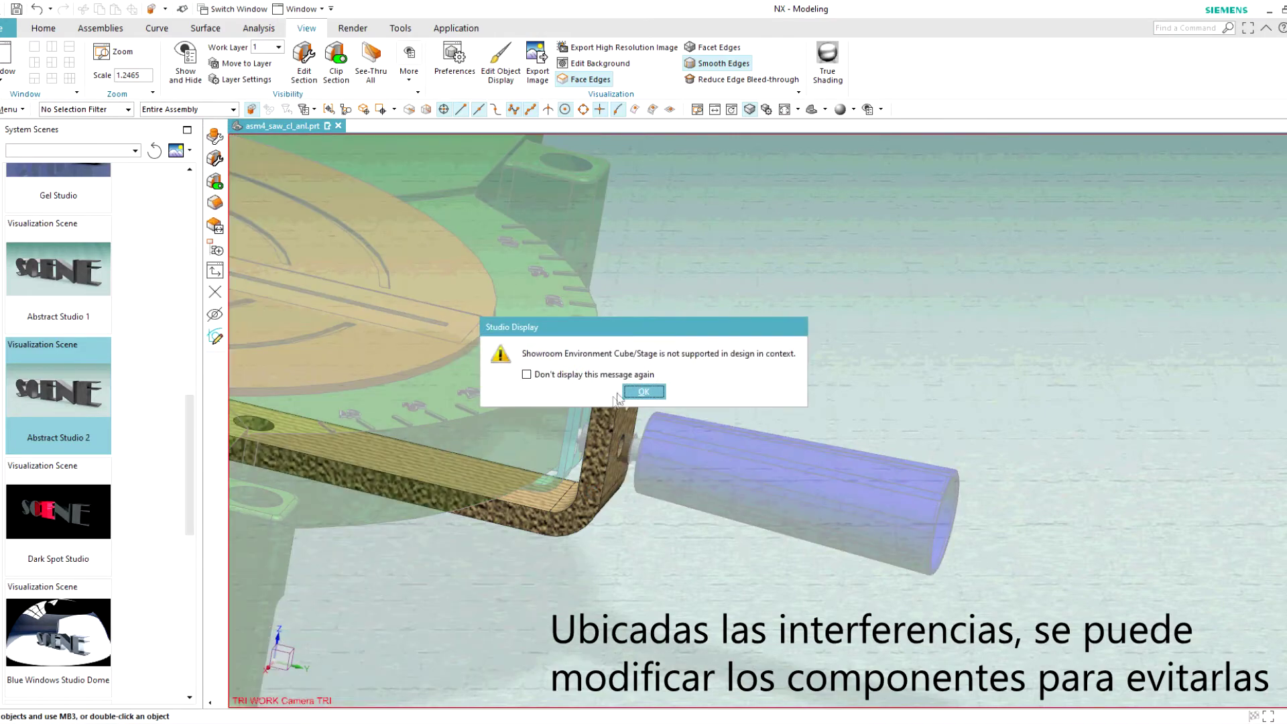
Dismiss the Studio Display warning and select the inner face of the bracket hole.
left_click(632, 394)
scroll(610, 509, "up", 3)
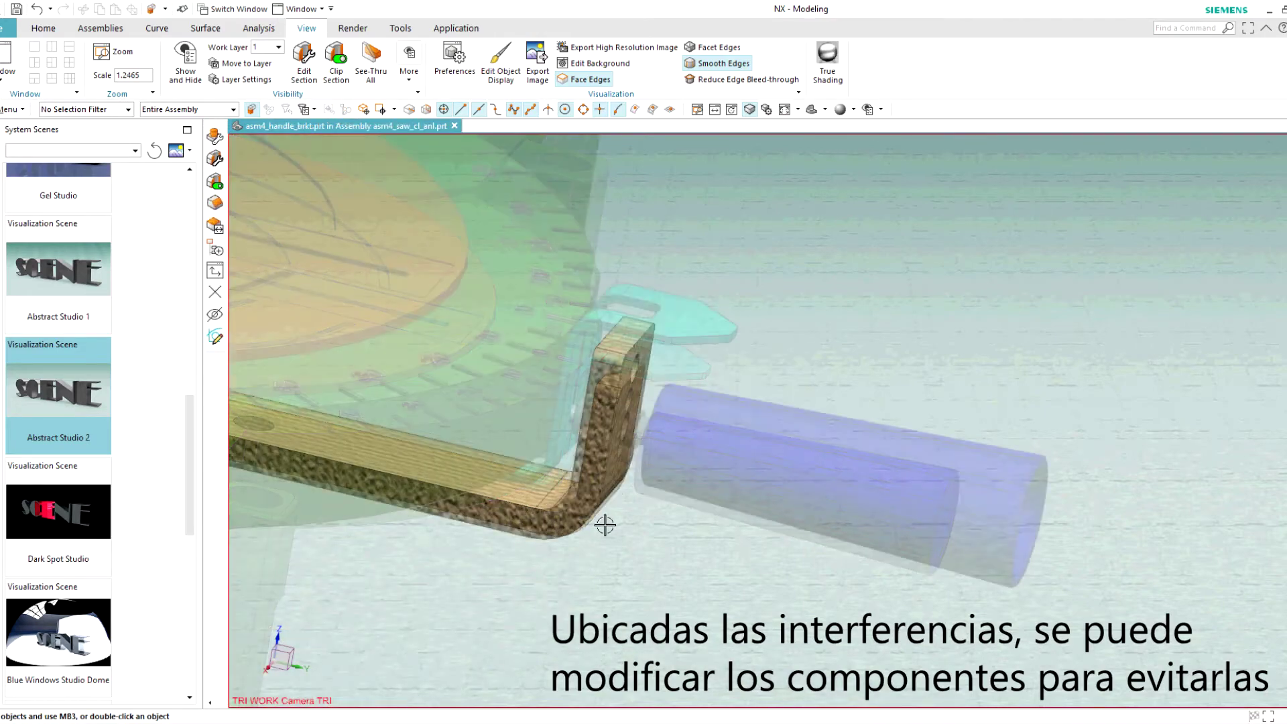
mouse_move(617, 494)
middle_mouse_down()
mouse_move(604, 487)
mouse_move(596, 508)
middle_mouse_up()
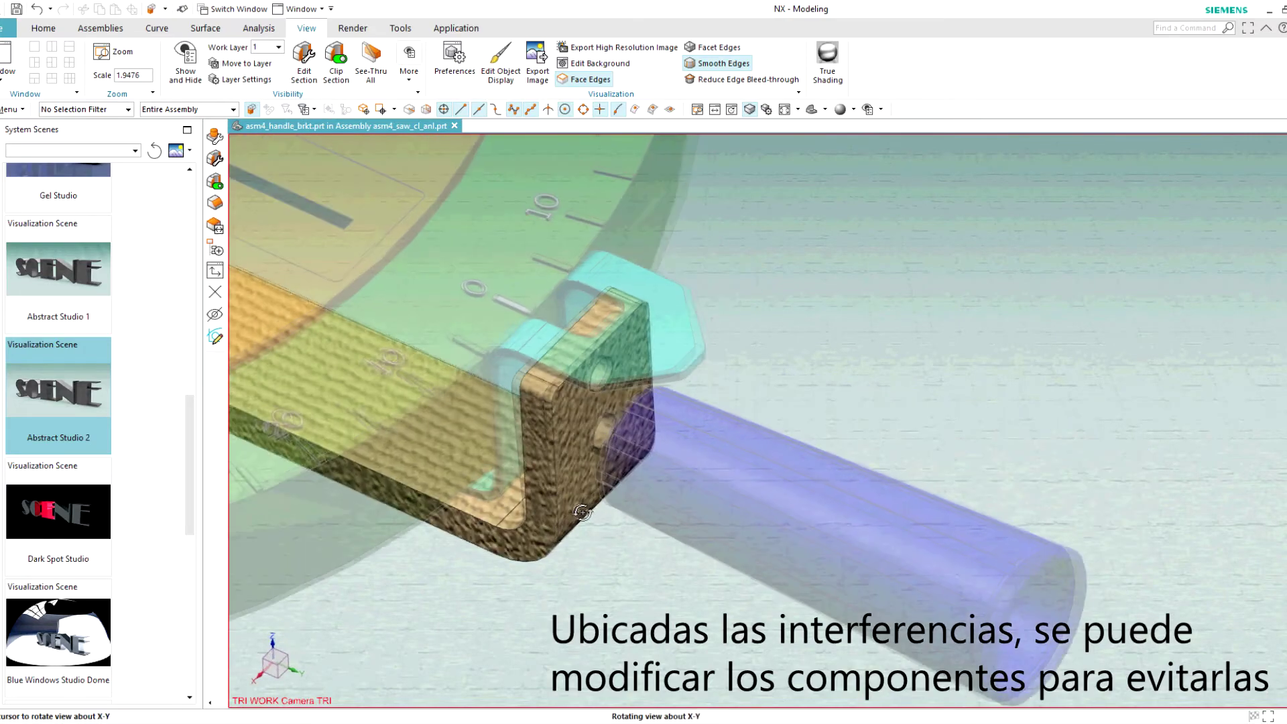
scroll(595, 508, "up", 2)
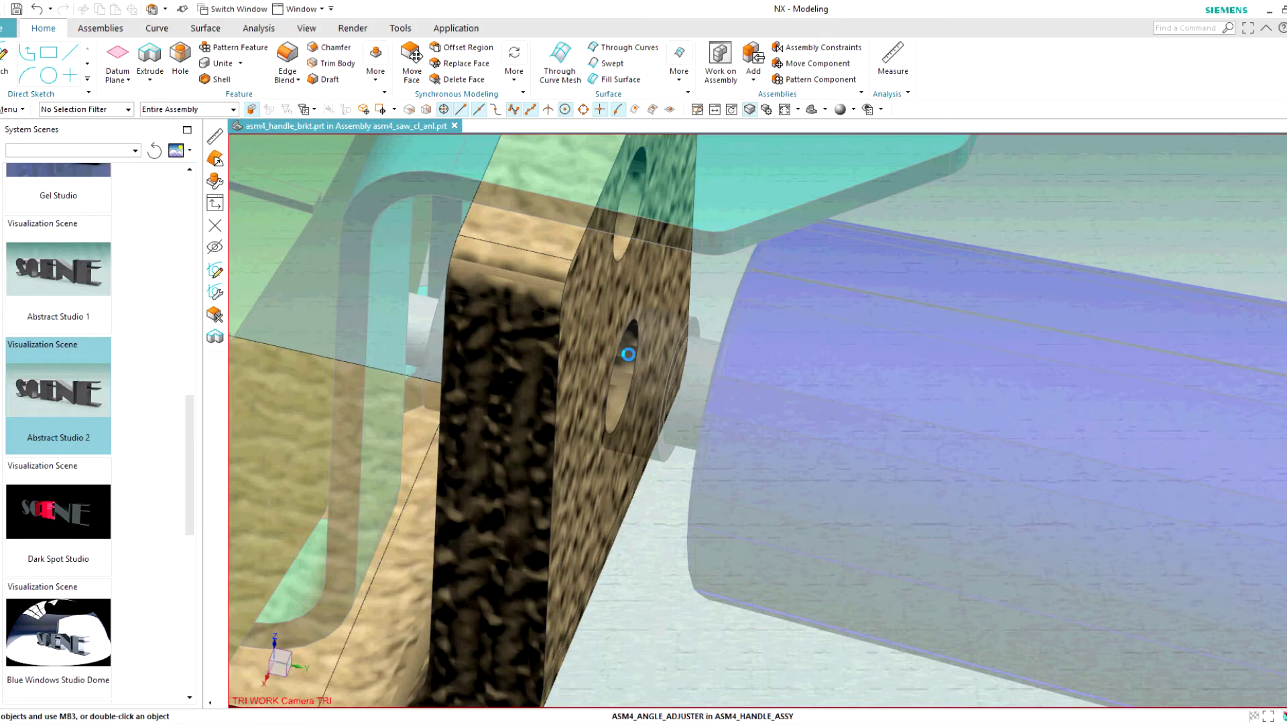
left_click(628, 338)
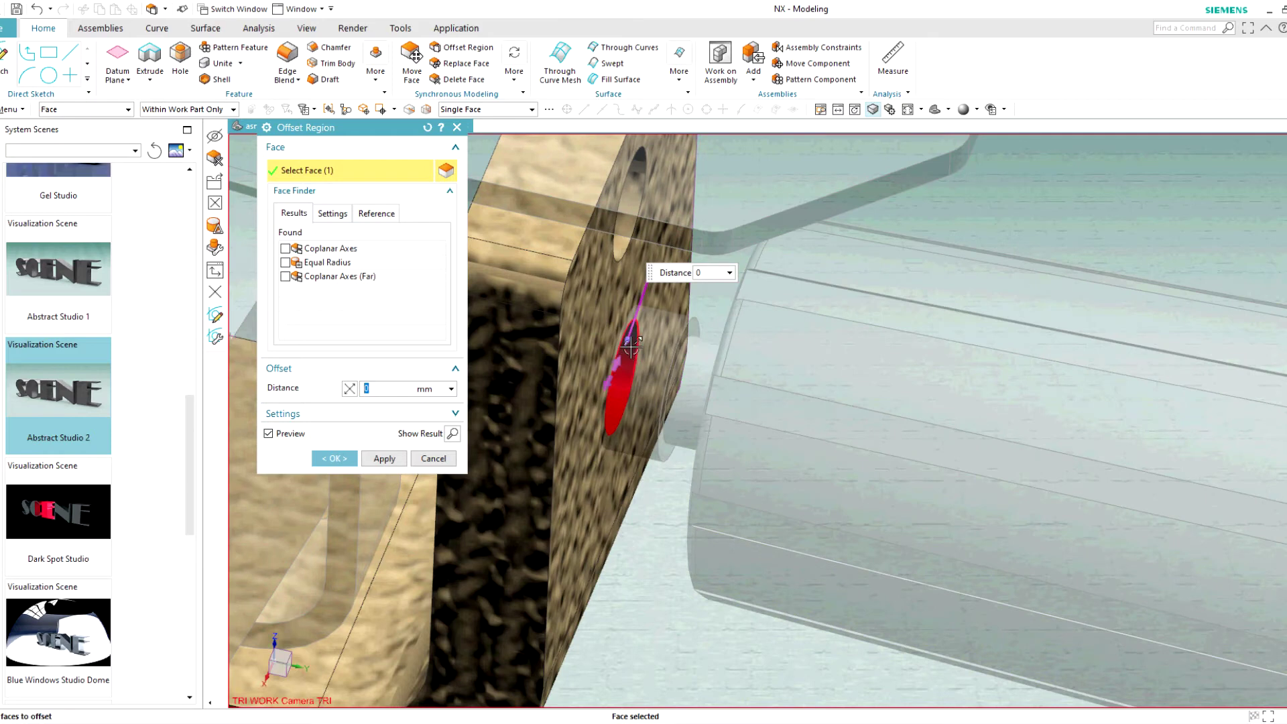
Offset the bracket hole's inner face by 1 mm with Offset Region, replacing an initial 2 mm entry.
left_click_drag(632, 346, 642, 335)
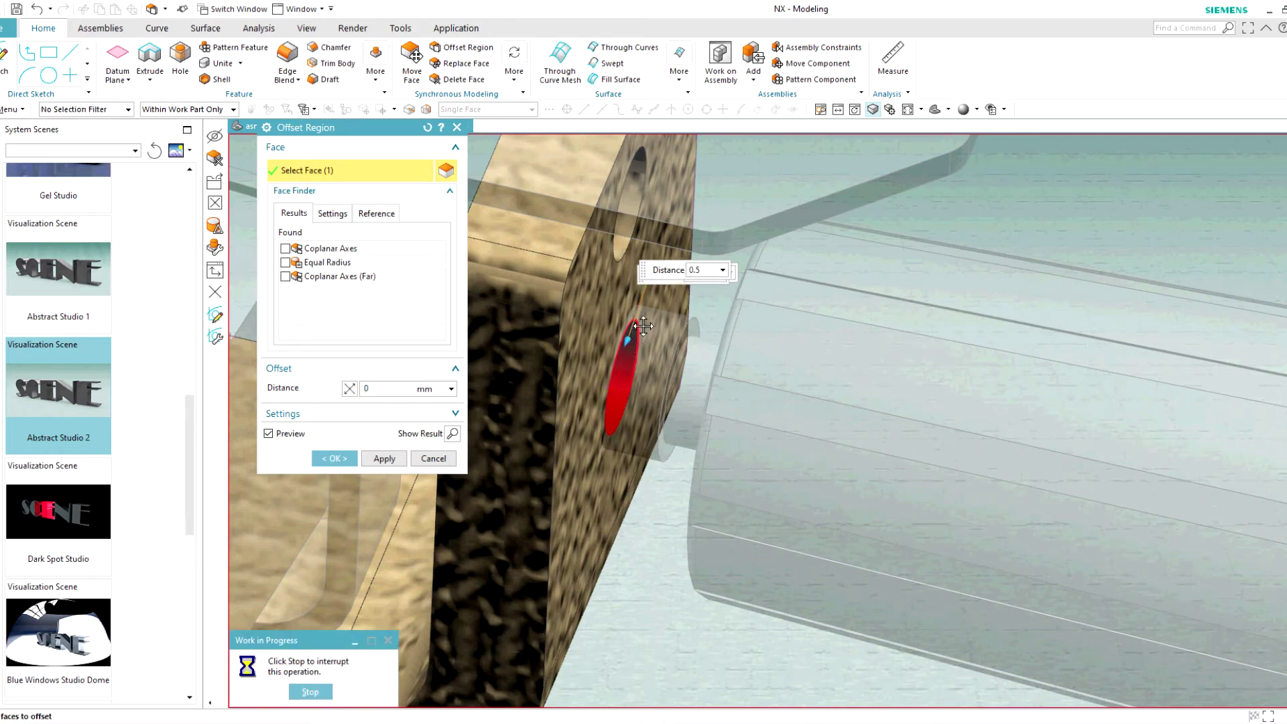
left_click(385, 388)
type("2")
key("Return")
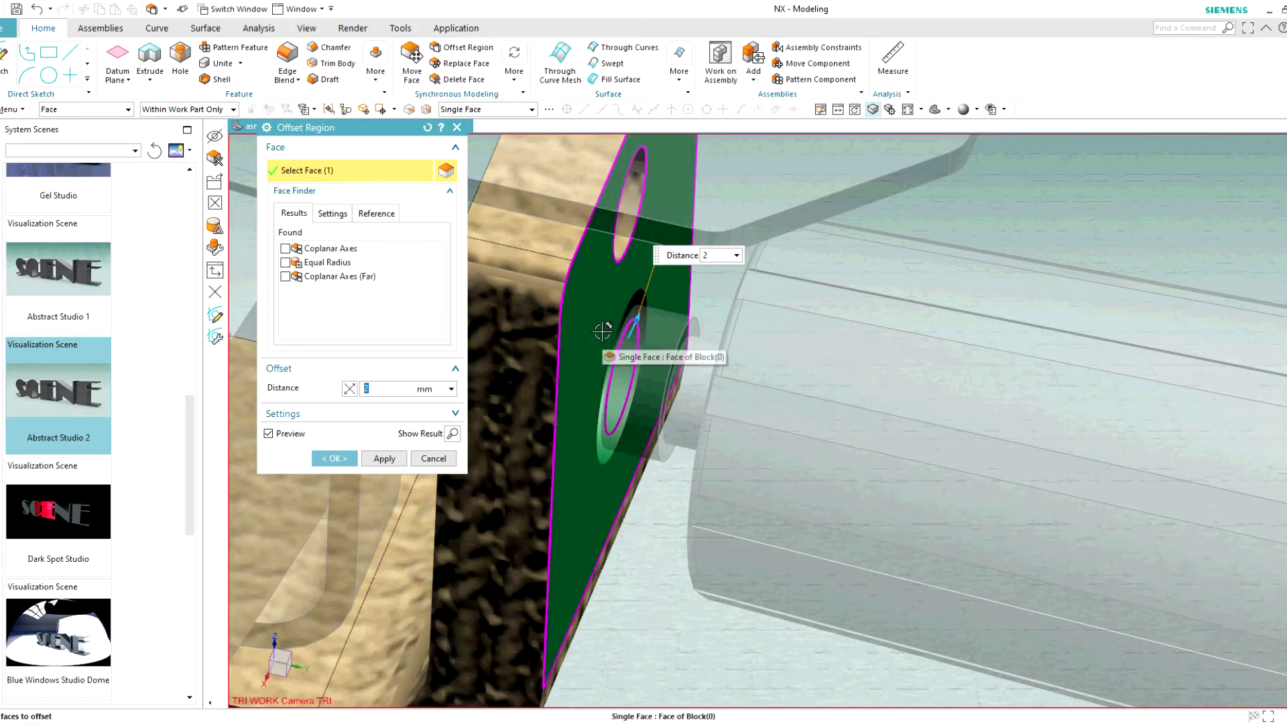
left_click(645, 323)
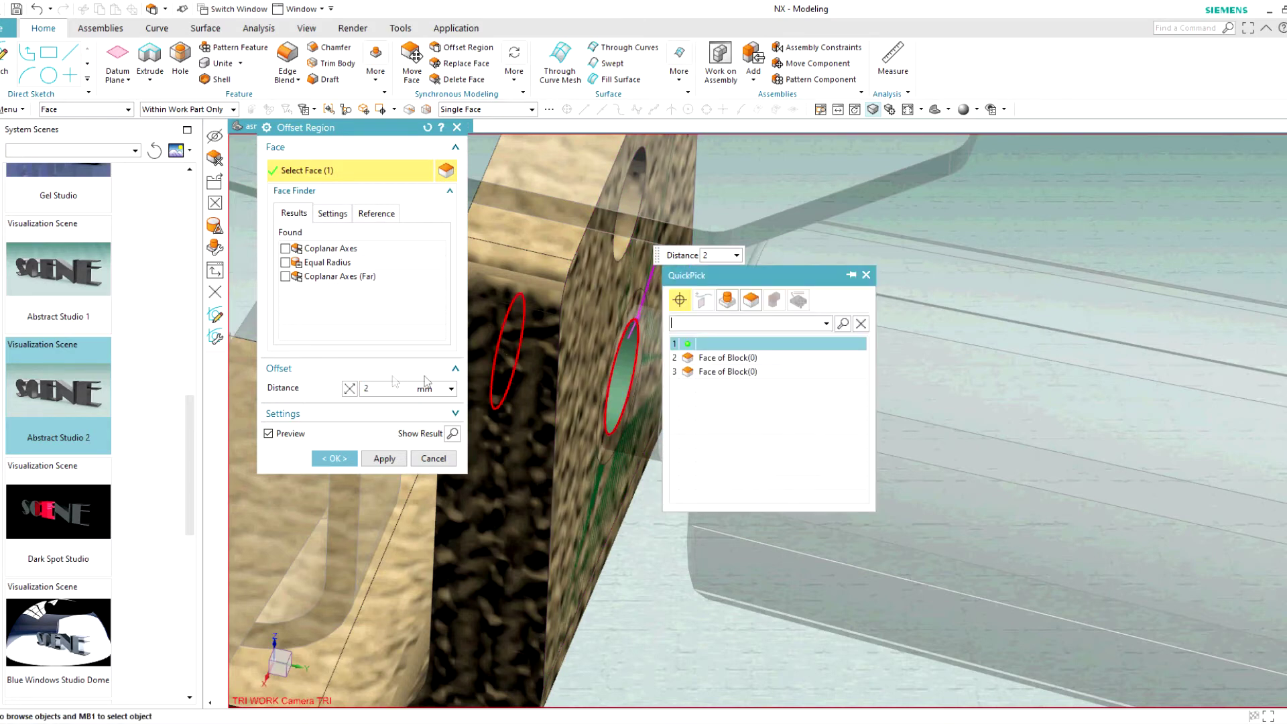
left_click(866, 275)
double_click(381, 389)
type("1")
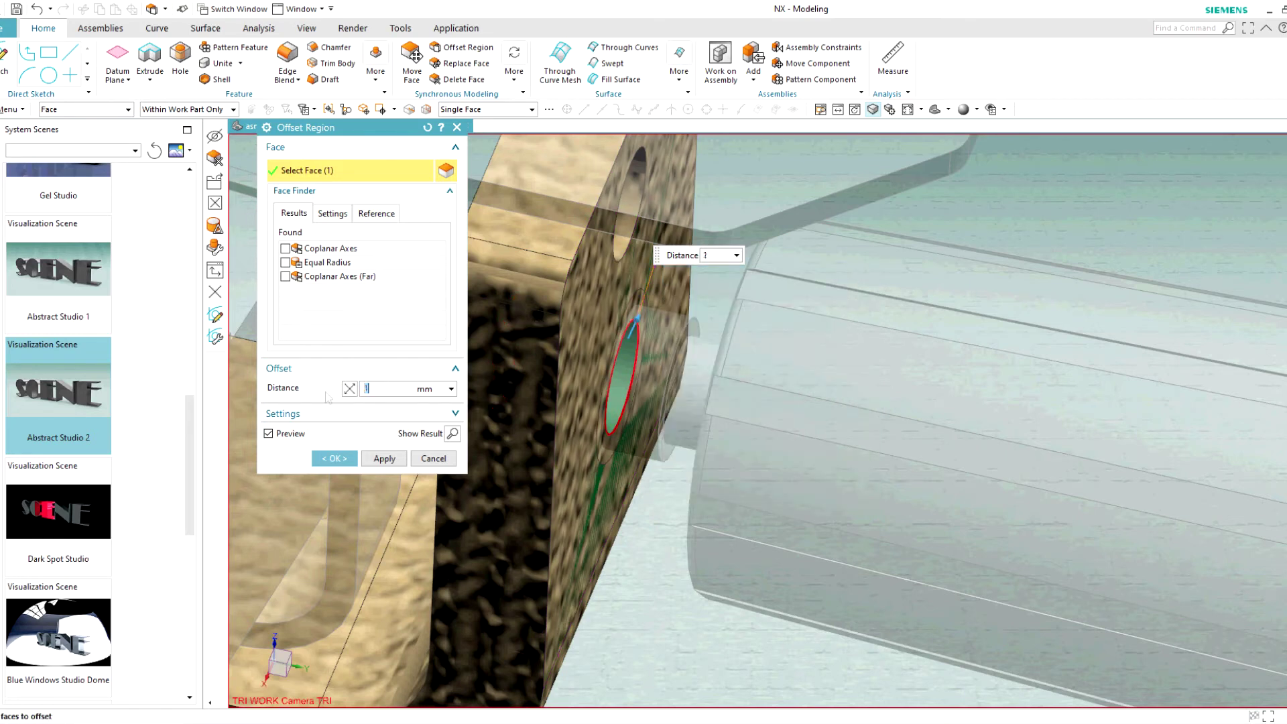
key("Return")
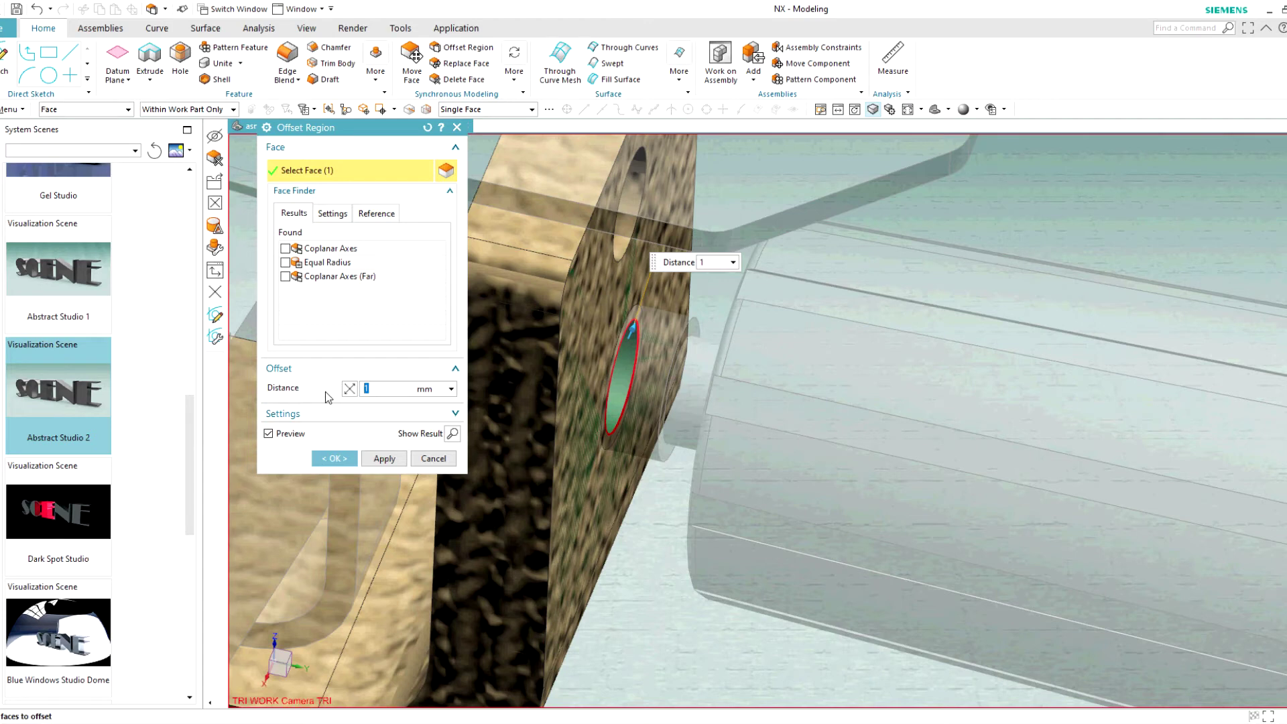
left_click(369, 389)
key("Return")
left_click(335, 458)
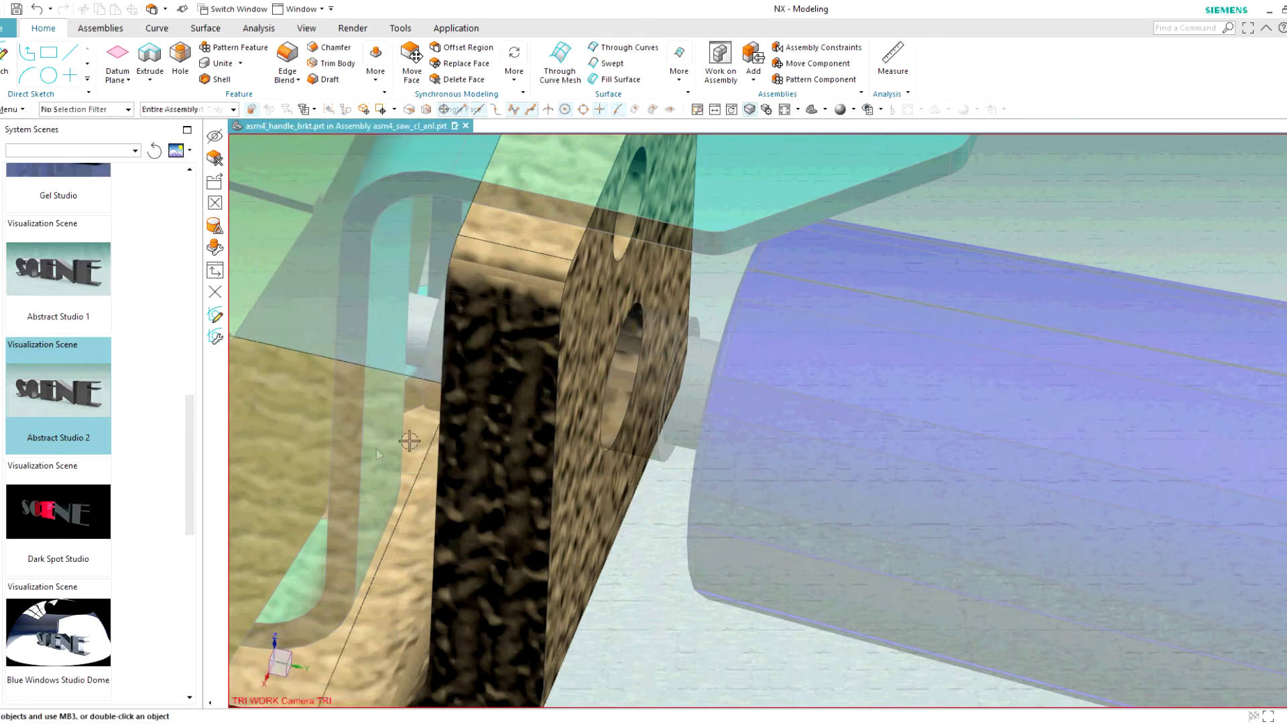
Make the top miter saw assembly the work part and fit the whole saw in view.
scroll(622, 453, "down", 2)
scroll(633, 442, "down", 3)
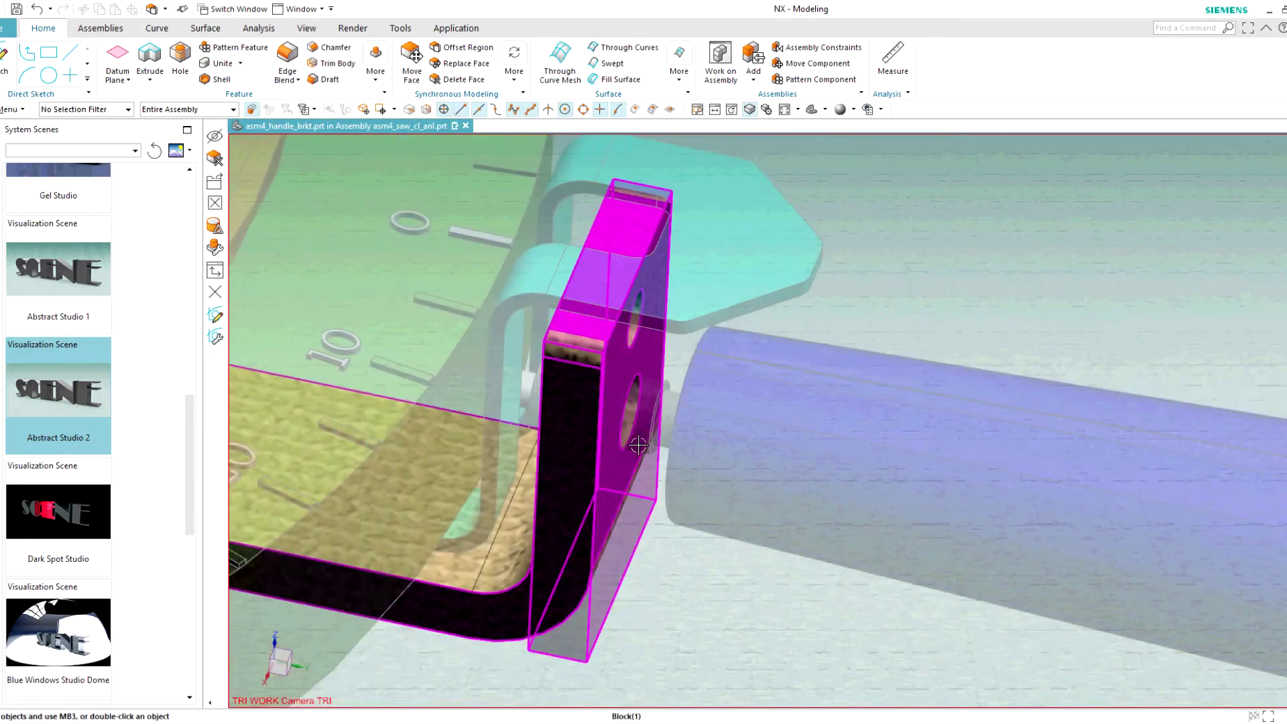
scroll(629, 423, "down", 2)
scroll(628, 417, "down", 2)
scroll(603, 402, "down", 3)
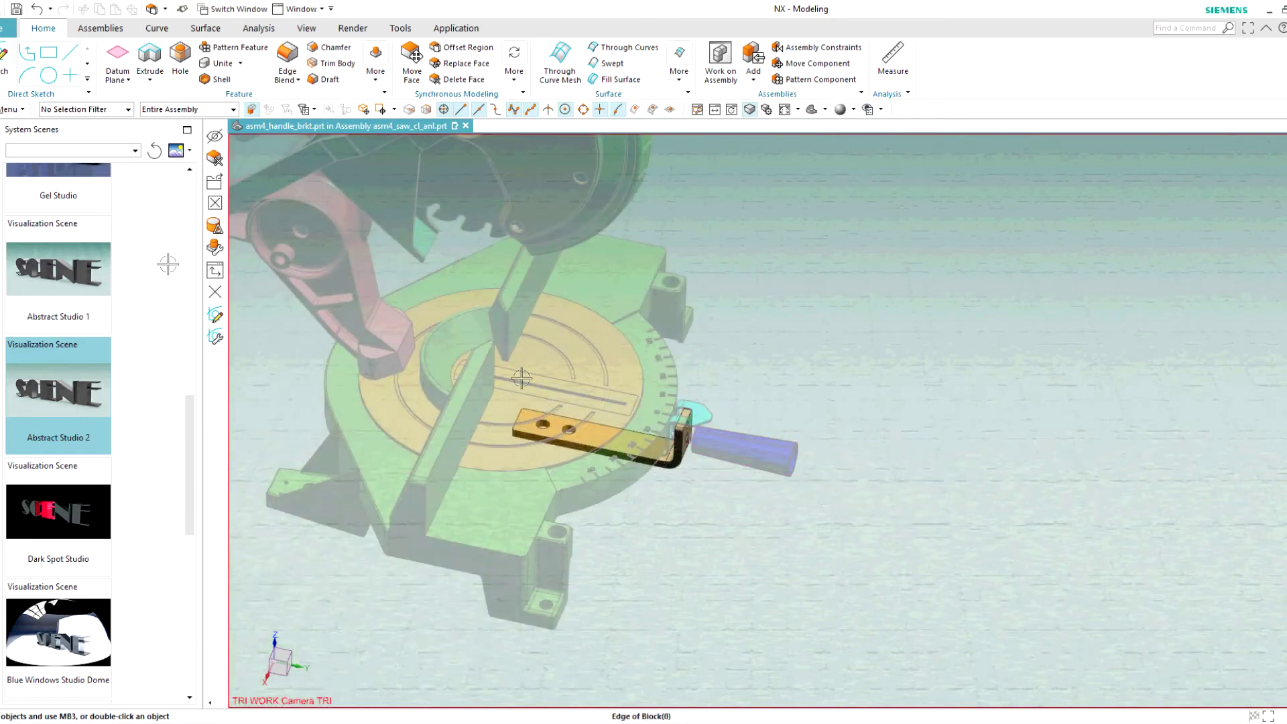
left_click(6, 161)
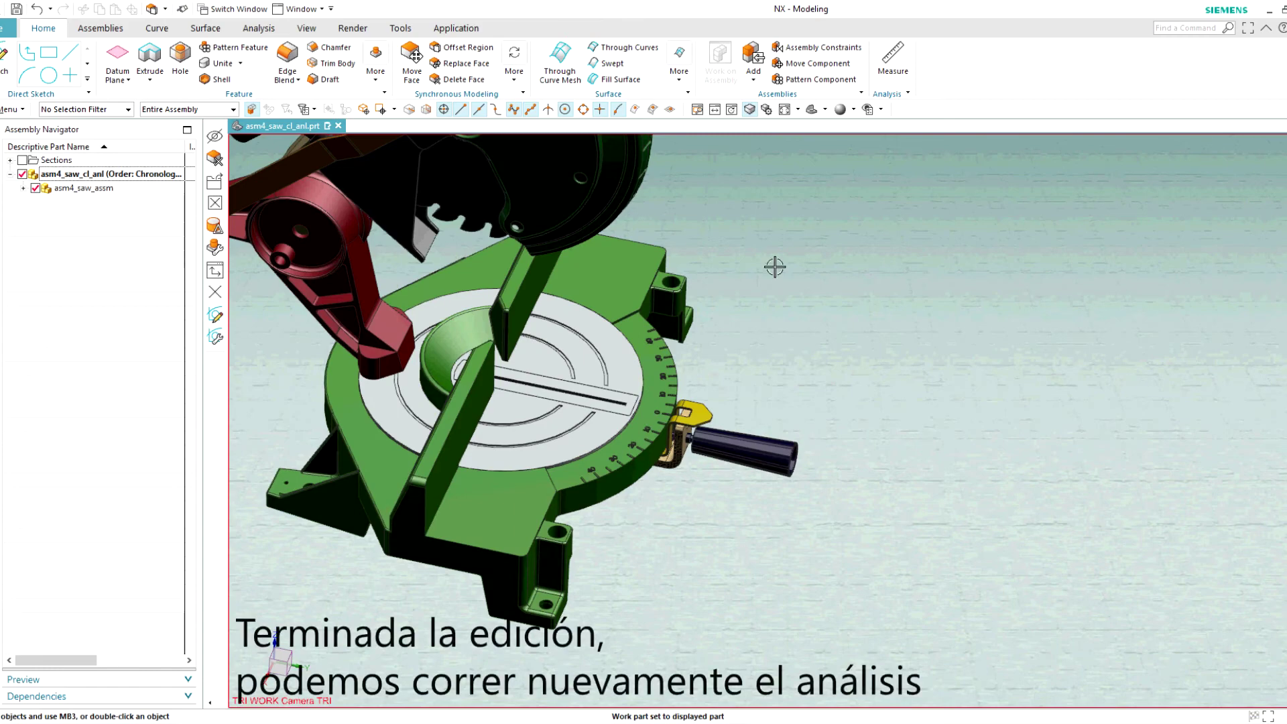
scroll(835, 359, "down", 3)
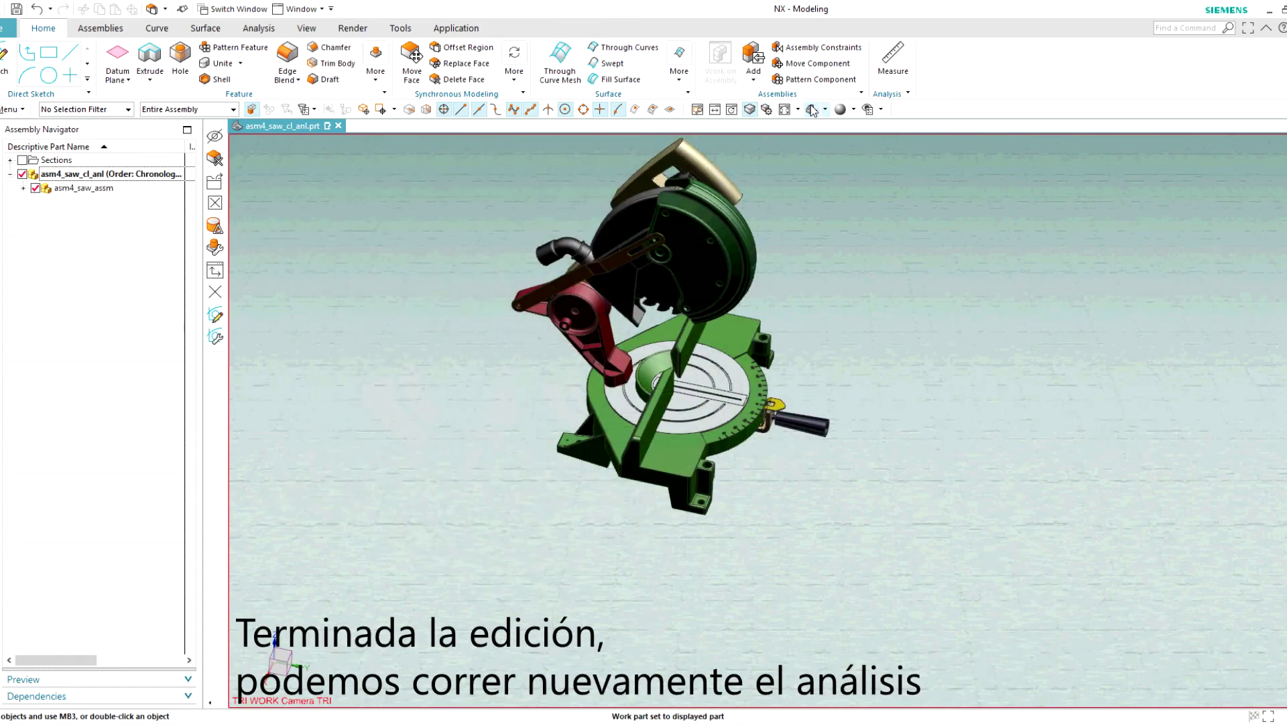
key("Home")
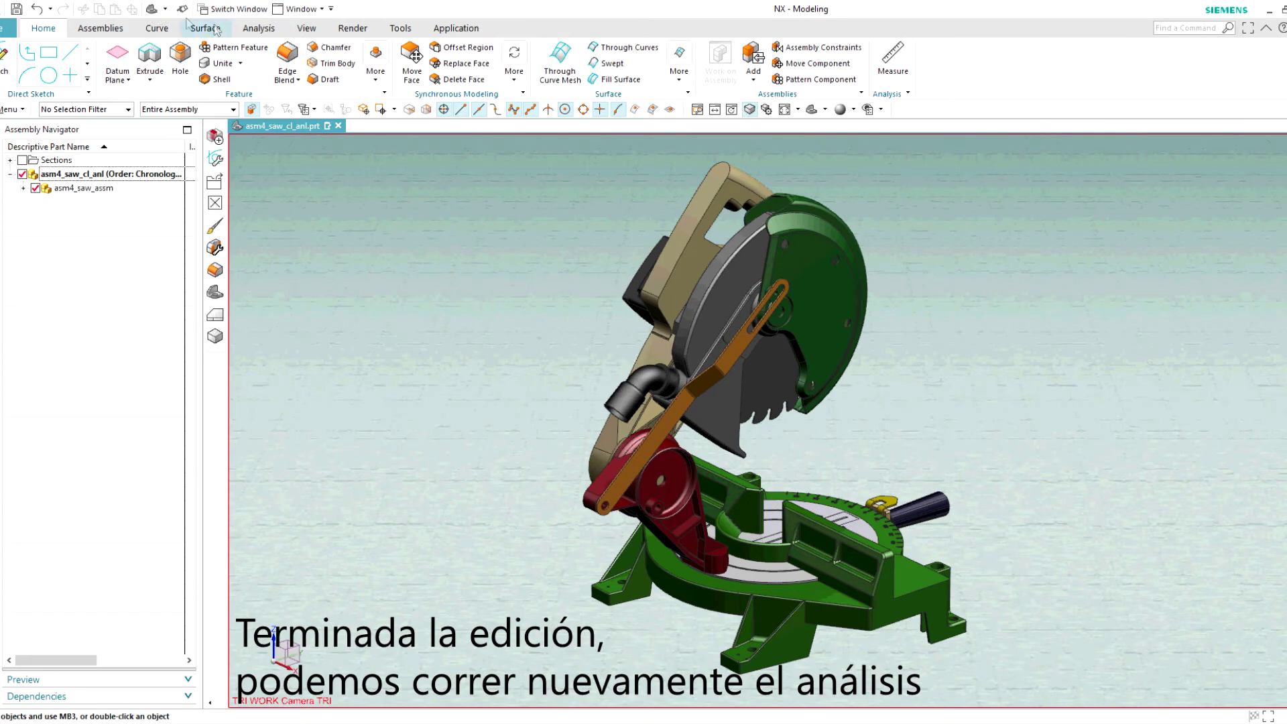
Rerun the clearance analysis with Perform Analysis, choosing Fully Load to produce Version 2 results.
left_click(111, 30)
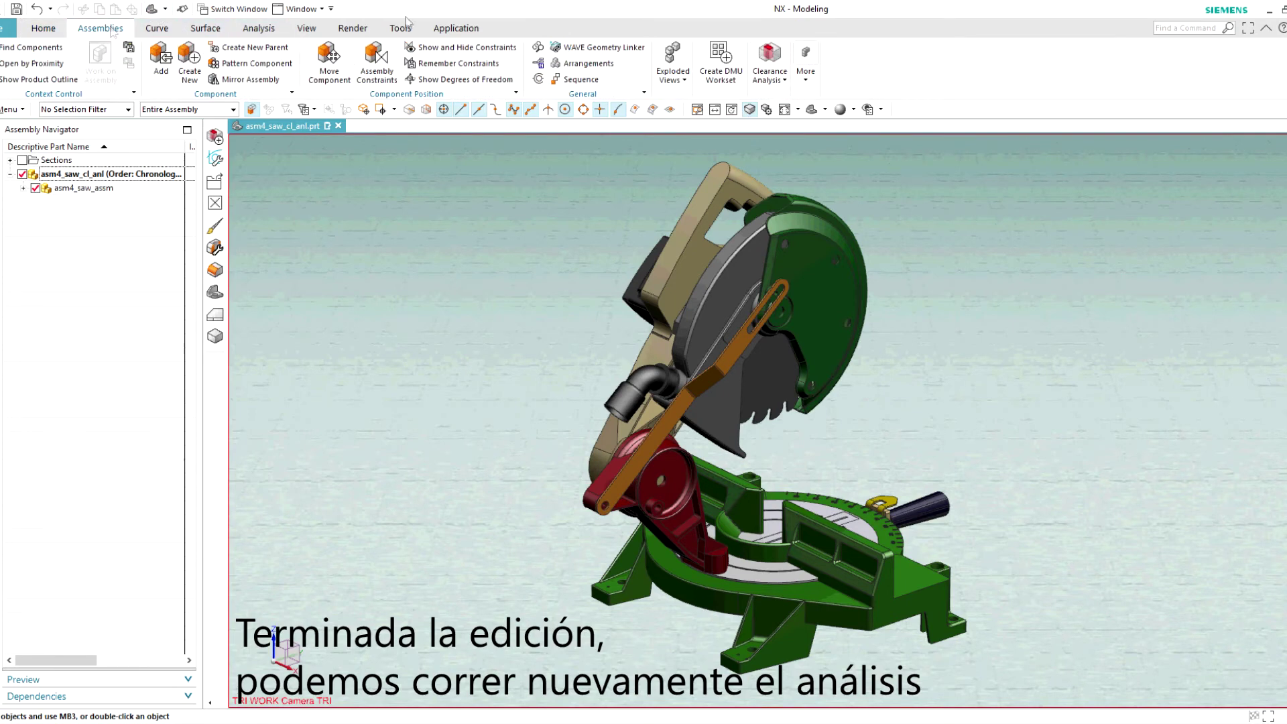
left_click(773, 87)
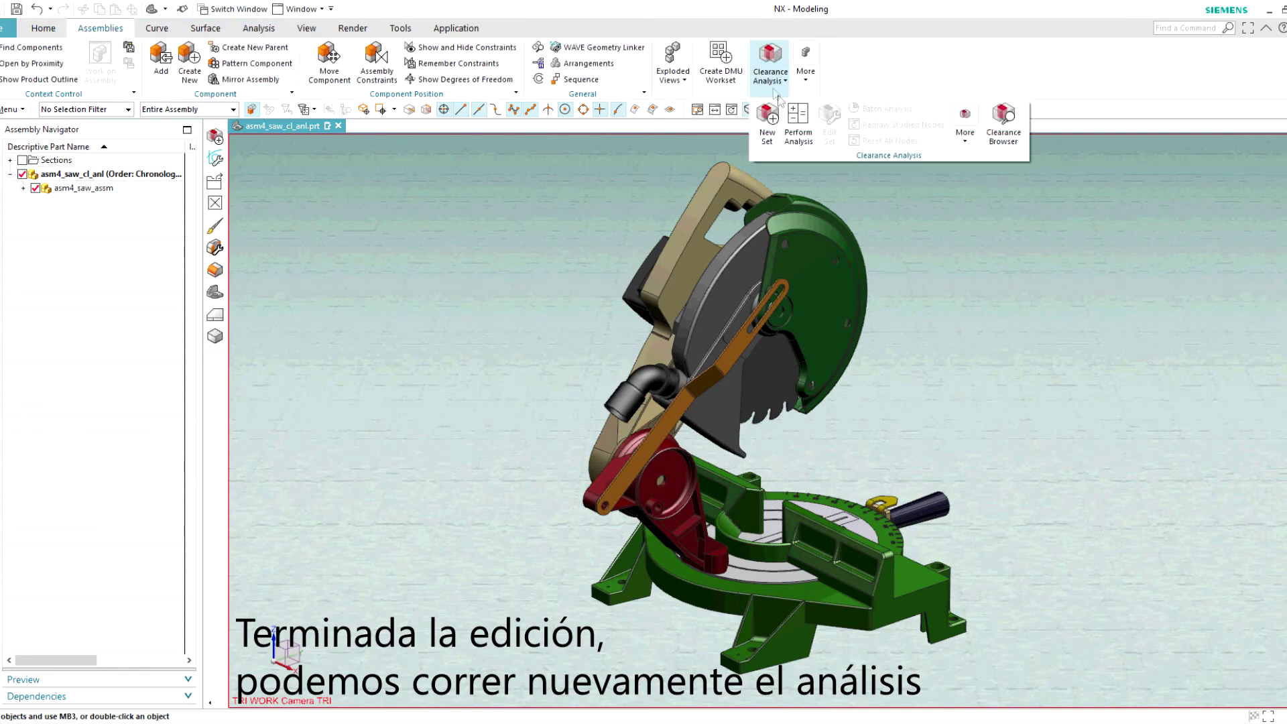
left_click(804, 130)
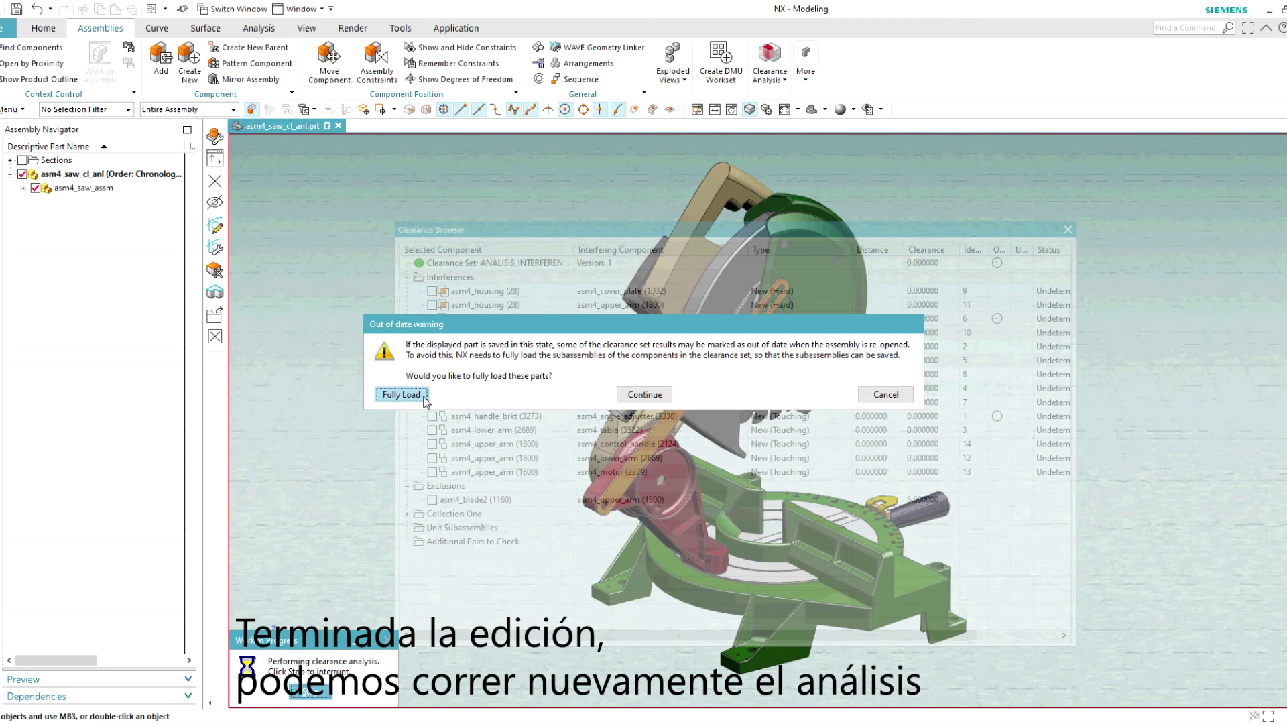
left_click(645, 395)
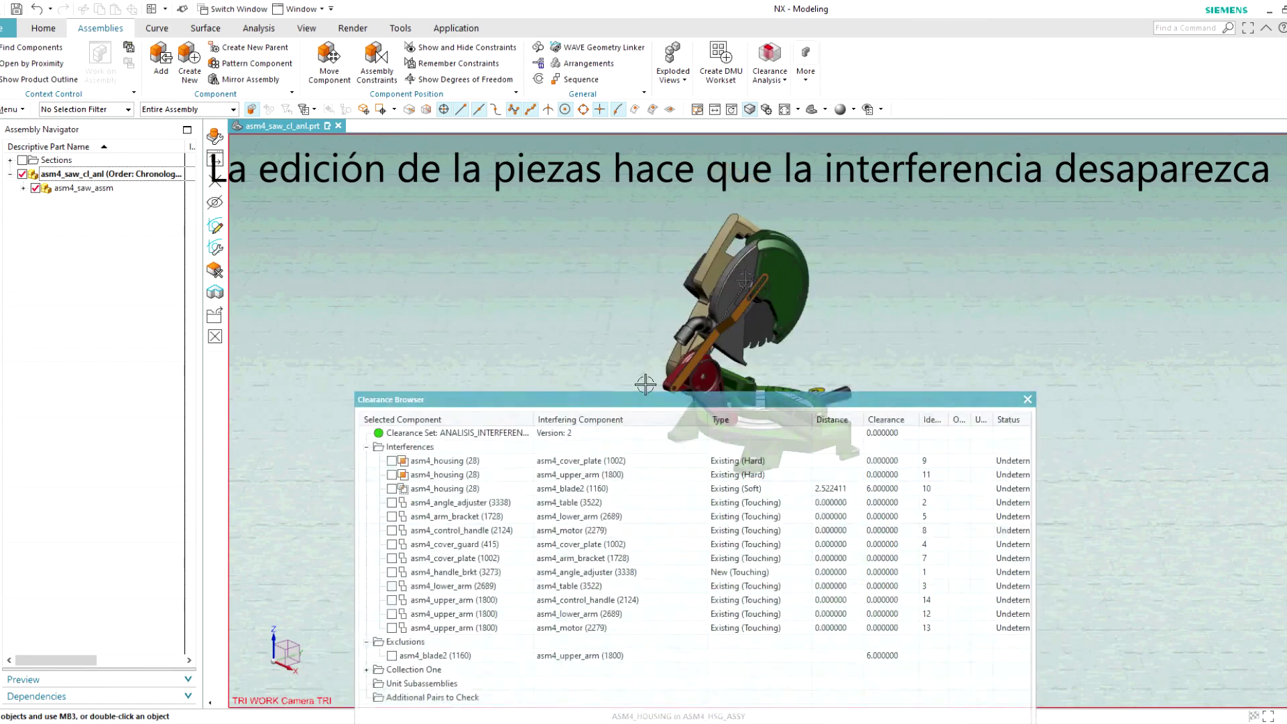
Isolate the housing/cover_plate and housing/upper_arm interferences, then close the Clearance Browser.
left_click(392, 462)
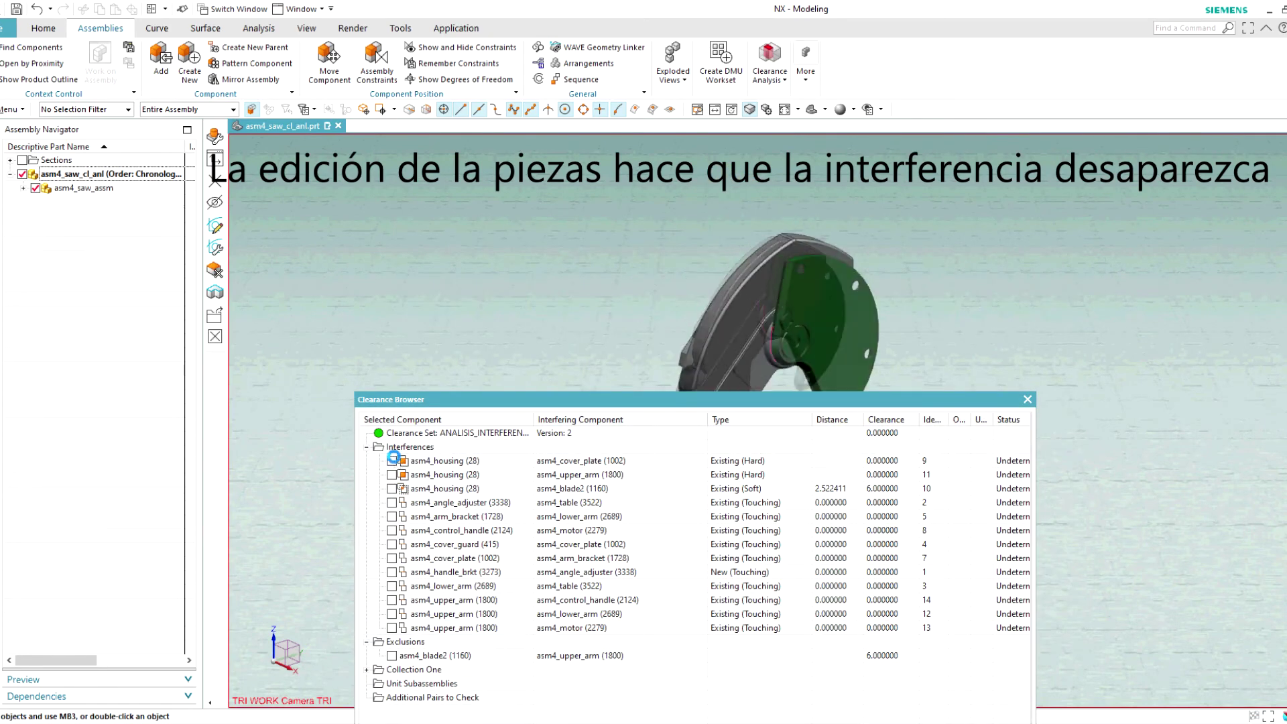
left_click_drag(717, 392, 717, 482)
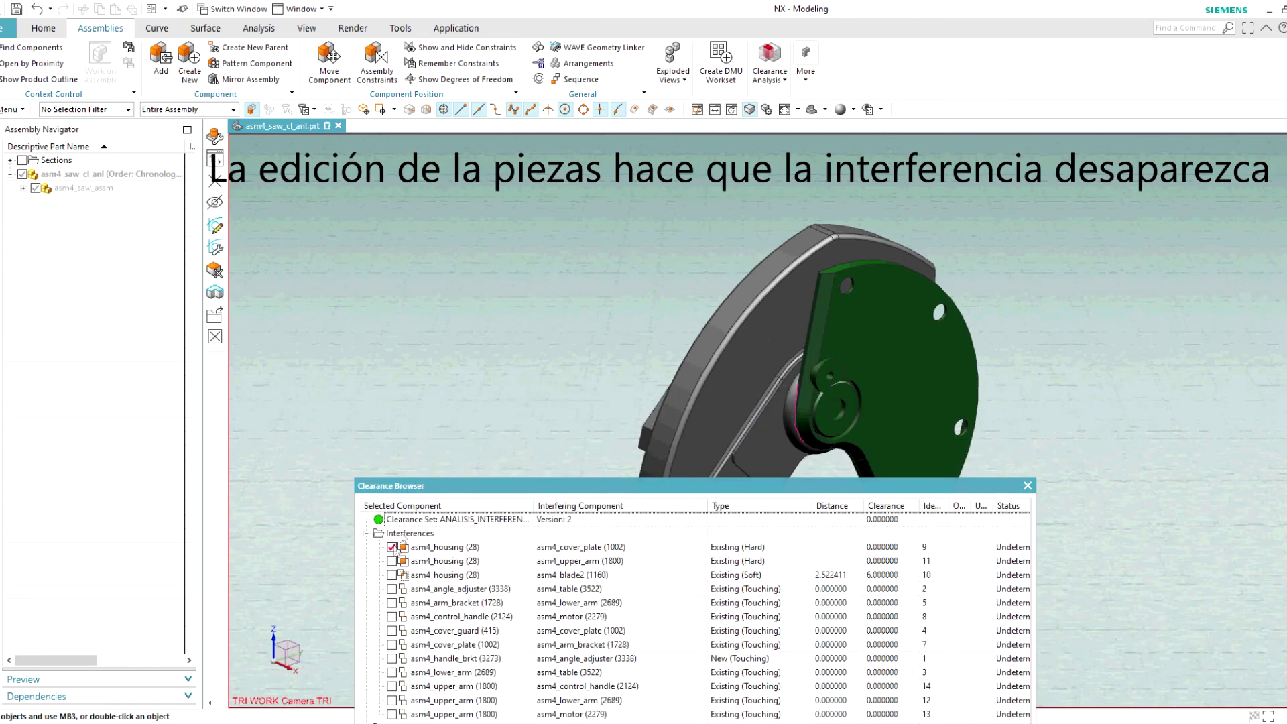
left_click(392, 556)
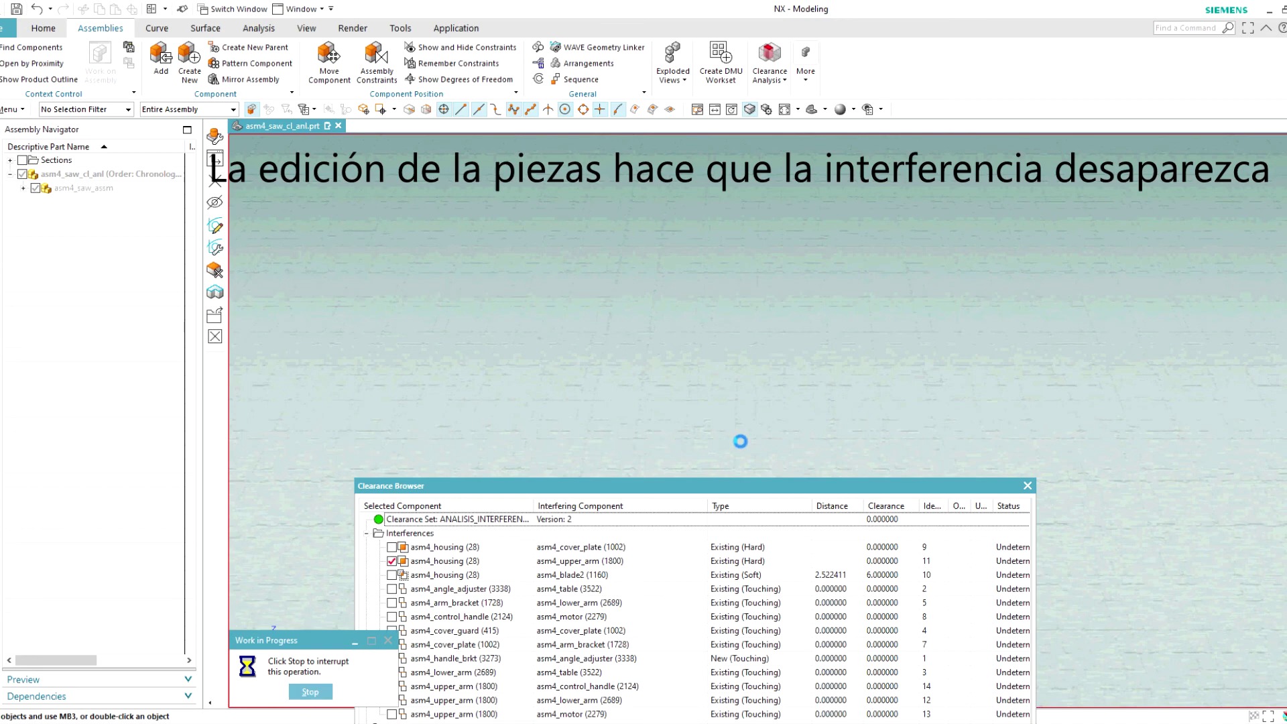
left_click(1028, 486)
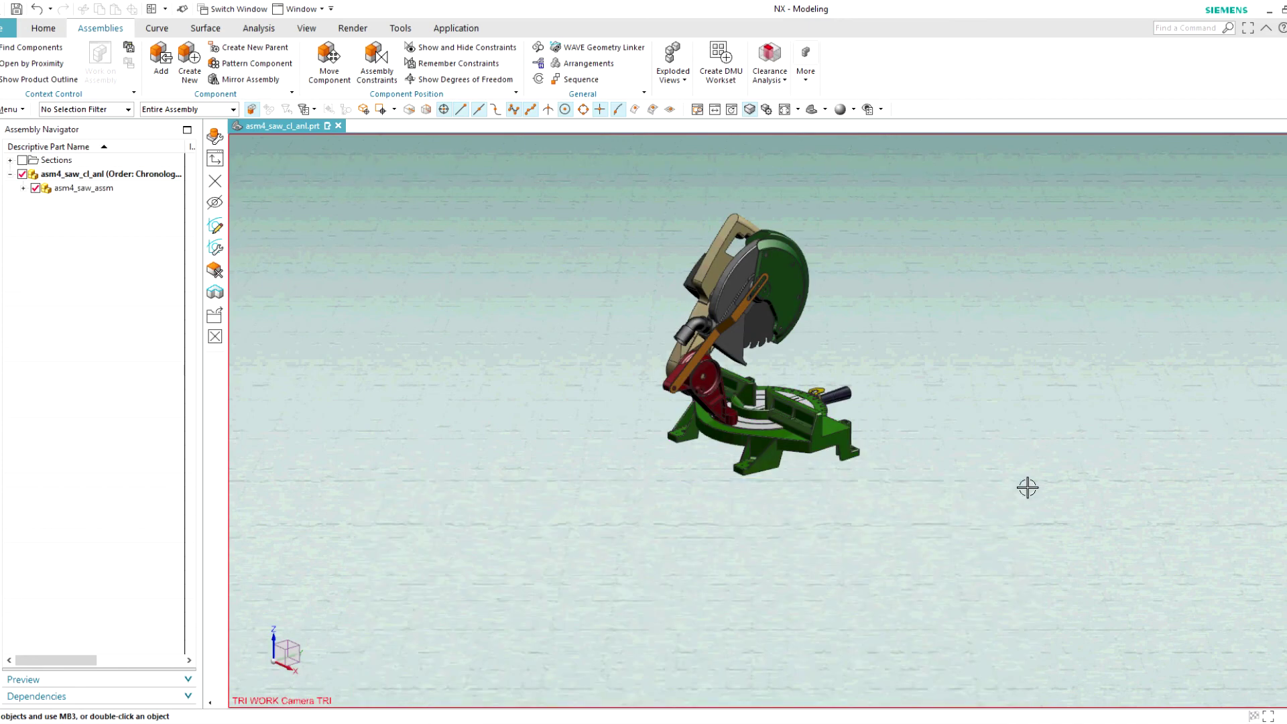
left_click(811, 109)
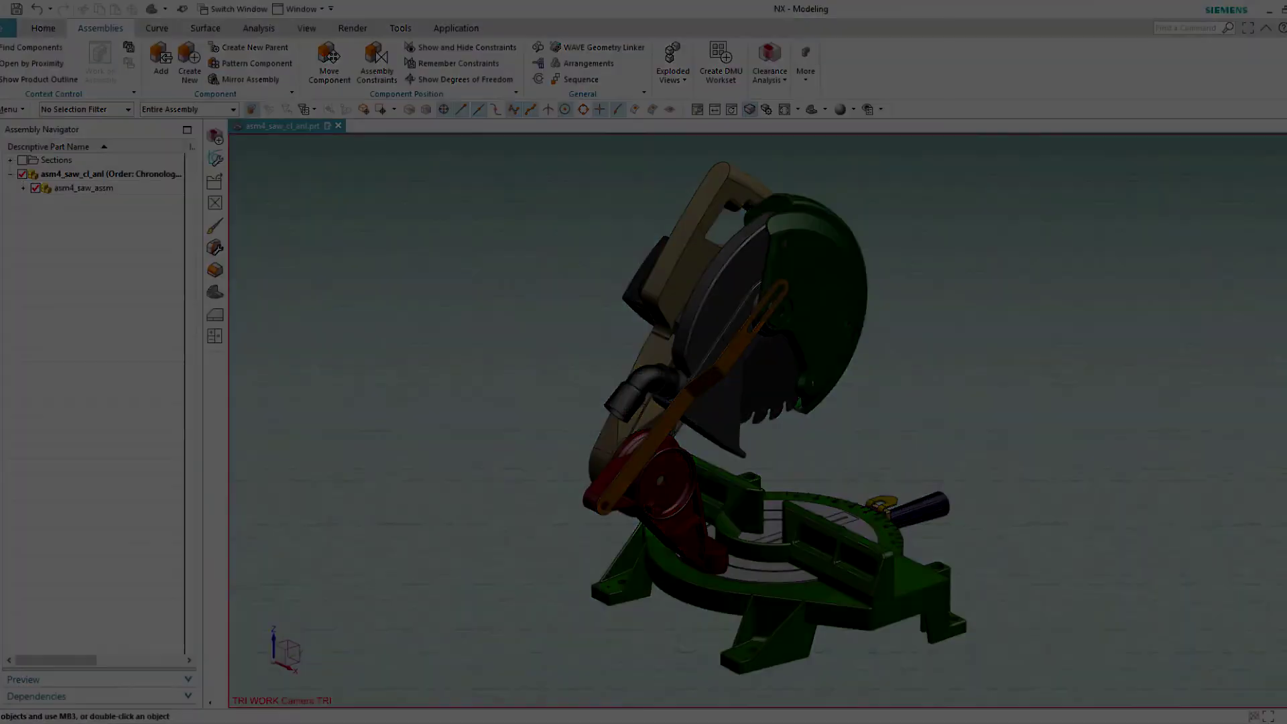